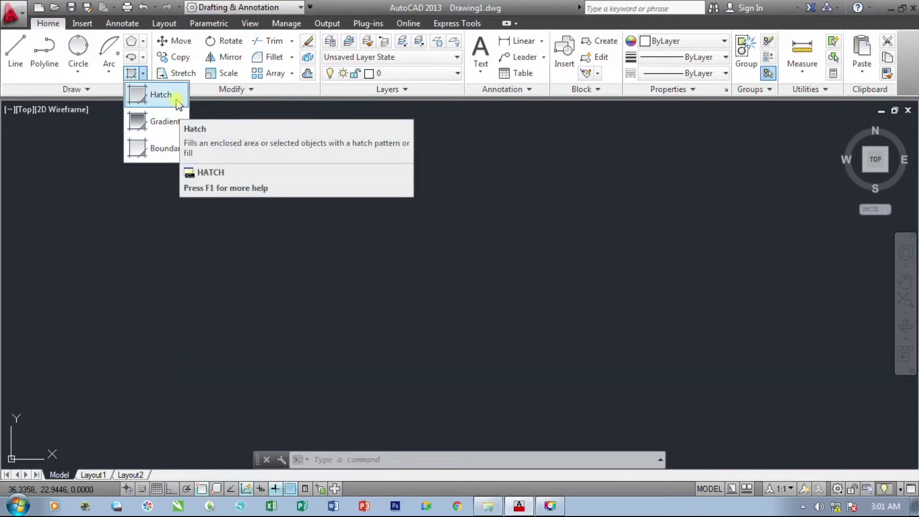
Step: Draw a three-point circle near the centre of the drawing area
{"action": "left_click", "coordinate": [161, 95]}
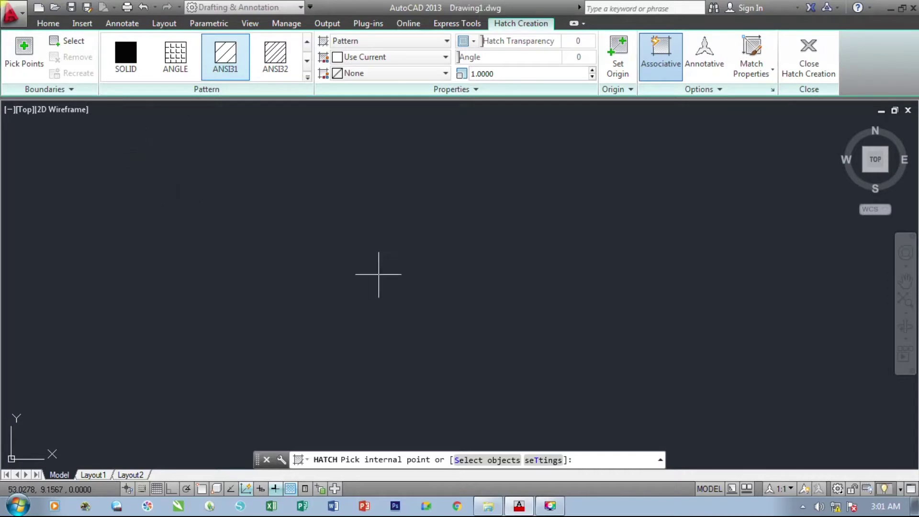
{"action": "key", "text": "Escape"}
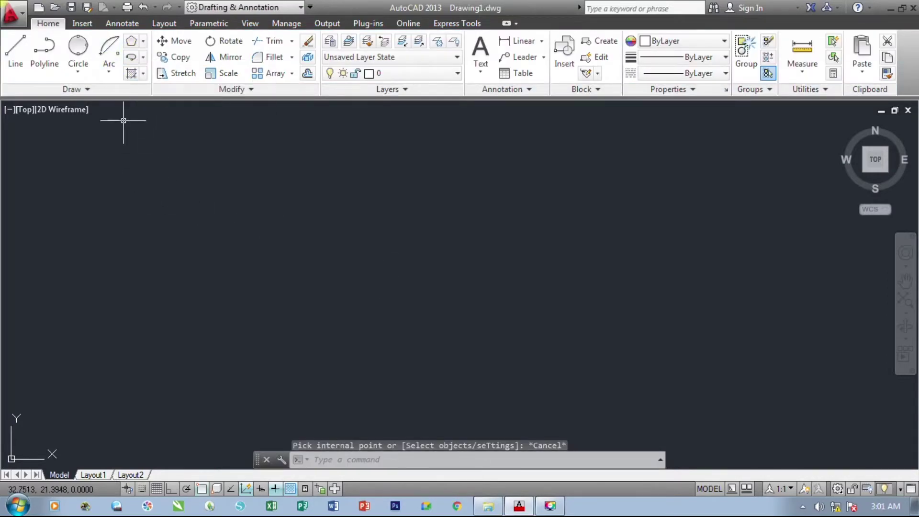
{"action": "left_click", "coordinate": [81, 48]}
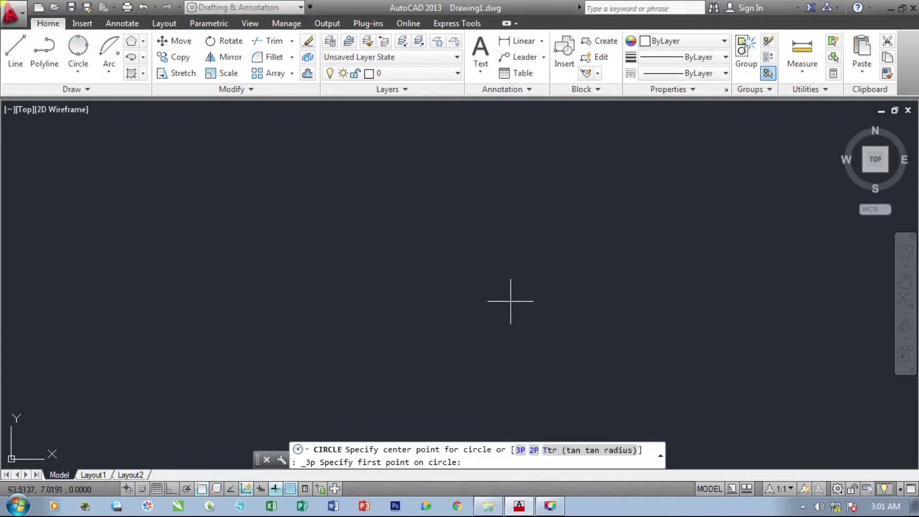
{"action": "left_click", "coordinate": [390, 199]}
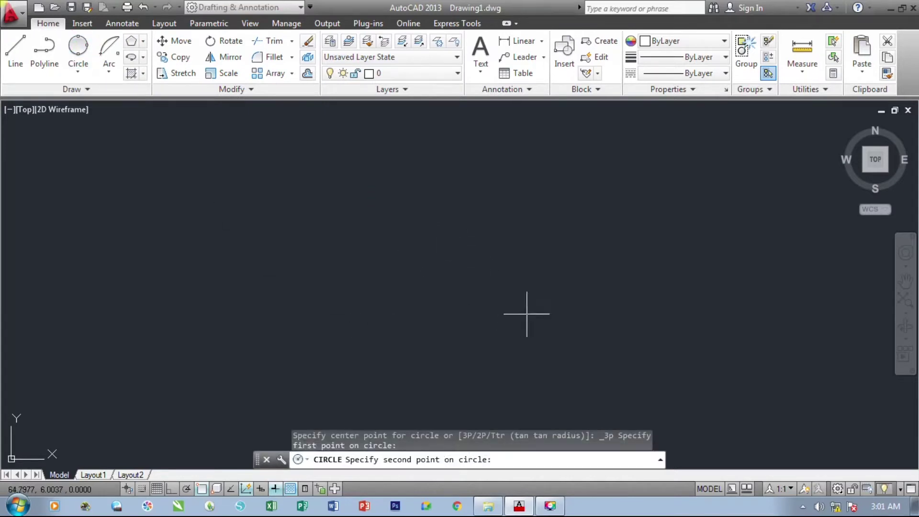
{"action": "left_click", "coordinate": [409, 221]}
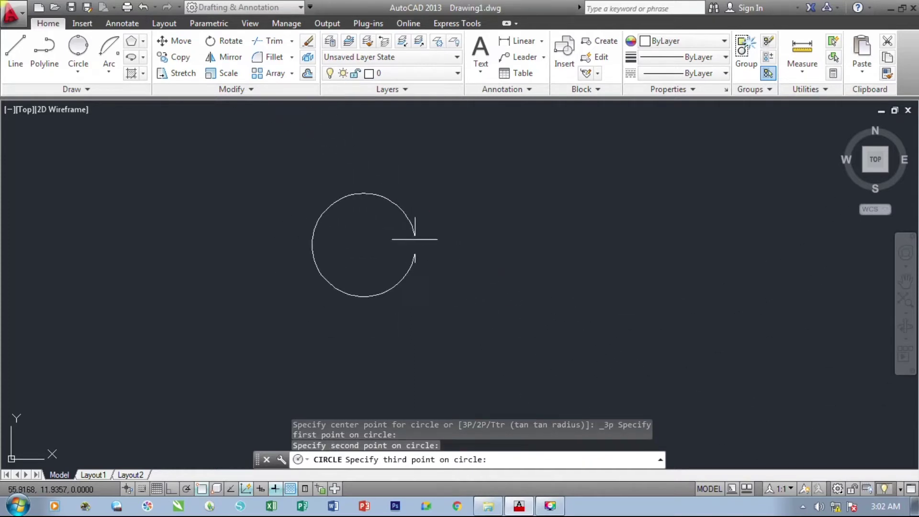
{"action": "left_click", "coordinate": [425, 254]}
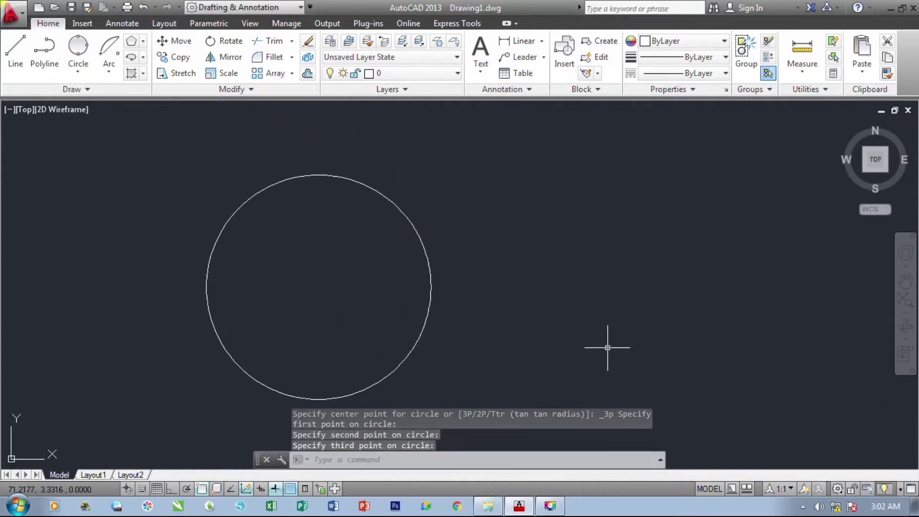
Step: Hatch the inside of the circle with the SOLID pattern
{"action": "left_click", "coordinate": [906, 281]}
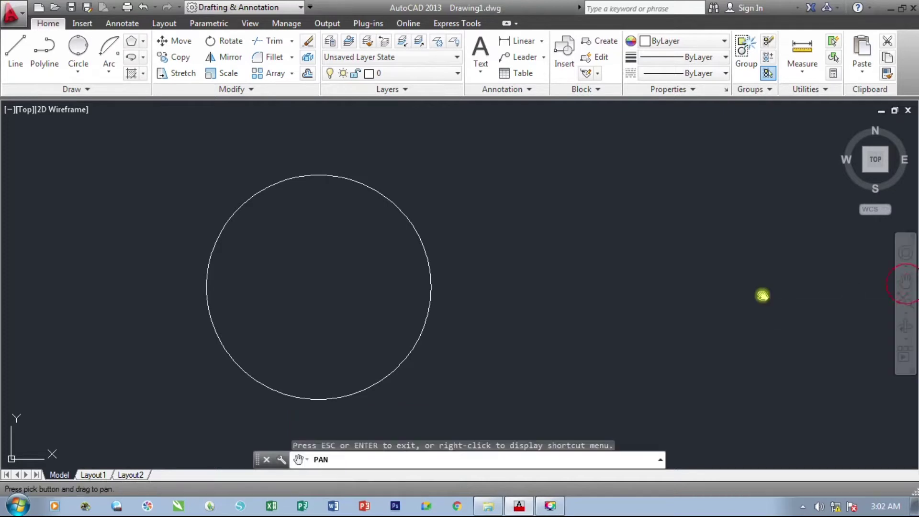
{"action": "left_click_drag", "start_coordinate": [570, 292], "coordinate": [691, 281]}
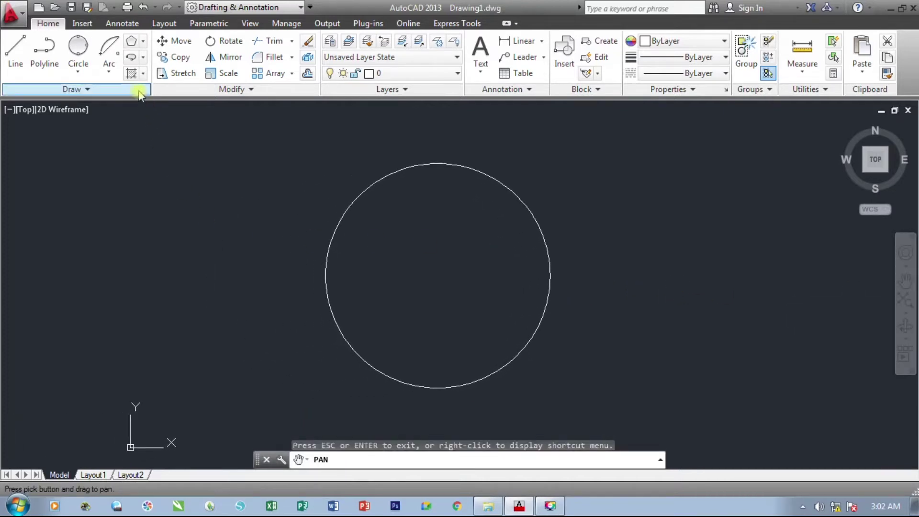
{"action": "left_click", "coordinate": [132, 73]}
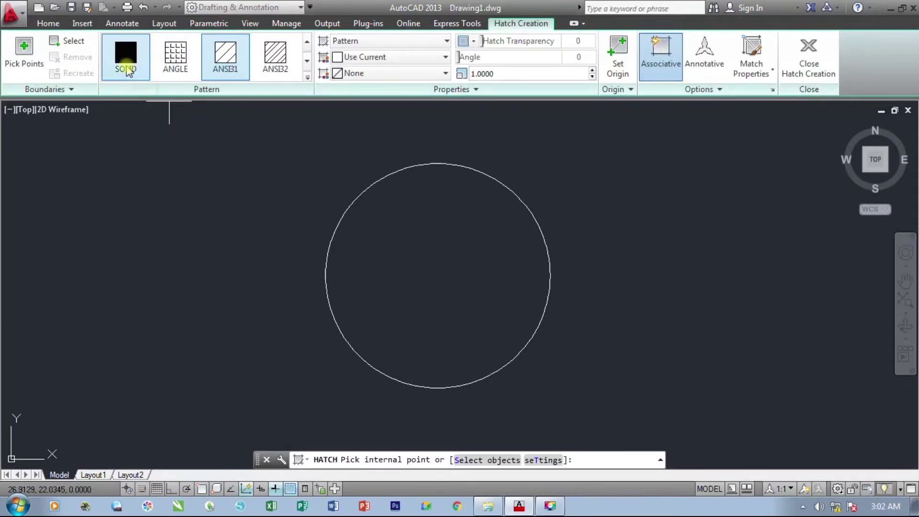
{"action": "left_click", "coordinate": [306, 77]}
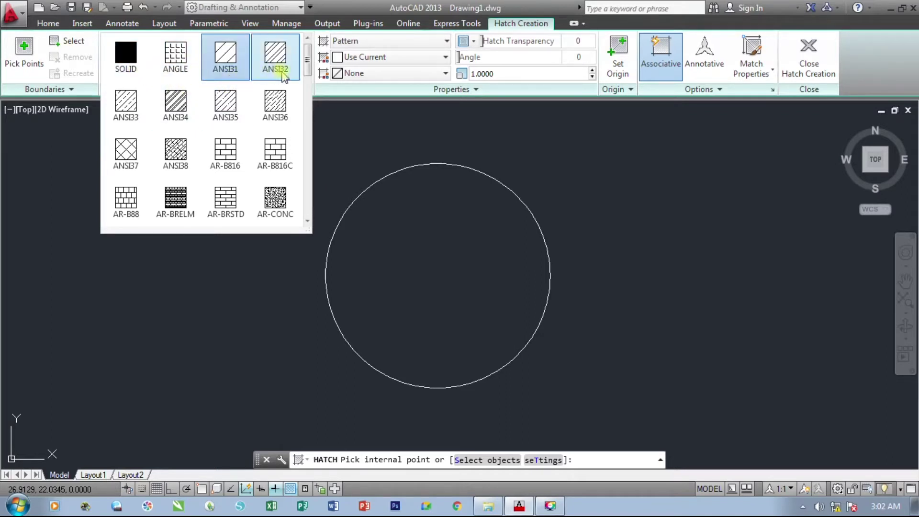
{"action": "mouse_move", "coordinate": [307, 68]}
{"action": "left_mouse_down"}
{"action": "mouse_move", "coordinate": [310, 209]}
{"action": "mouse_move", "coordinate": [309, 57]}
{"action": "left_mouse_up"}
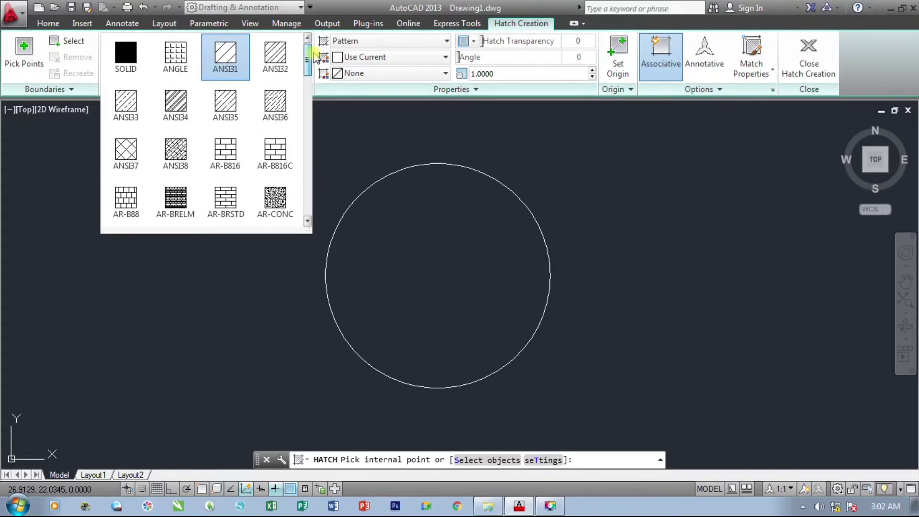
{"action": "left_click", "coordinate": [129, 58]}
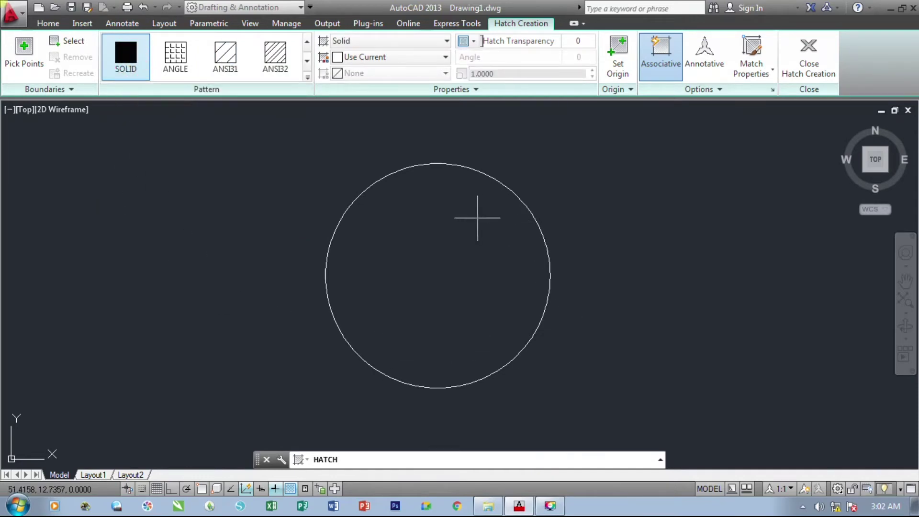
{"action": "left_click", "coordinate": [426, 288]}
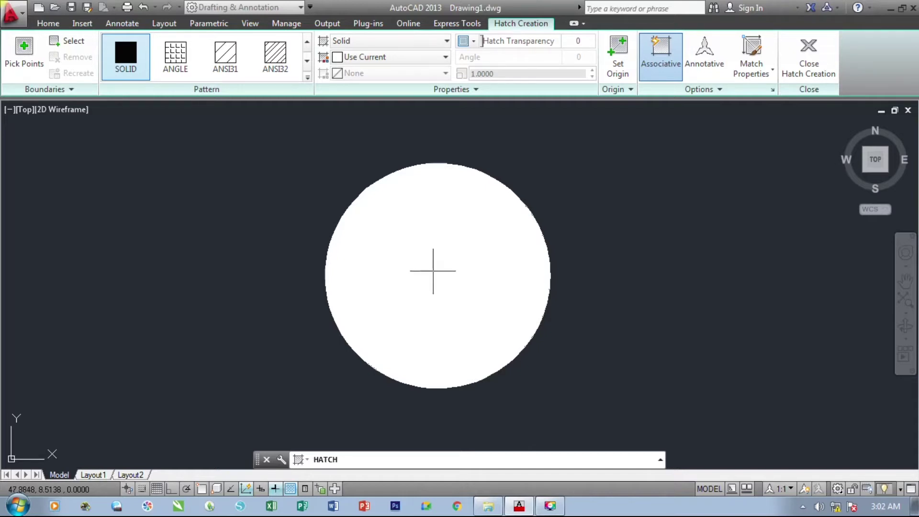
{"action": "left_click", "coordinate": [434, 271]}
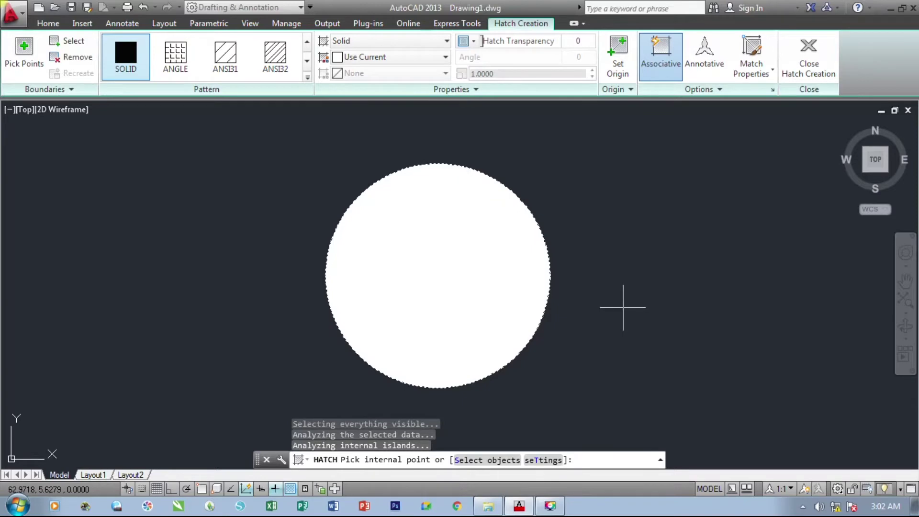
{"action": "key", "text": "space"}
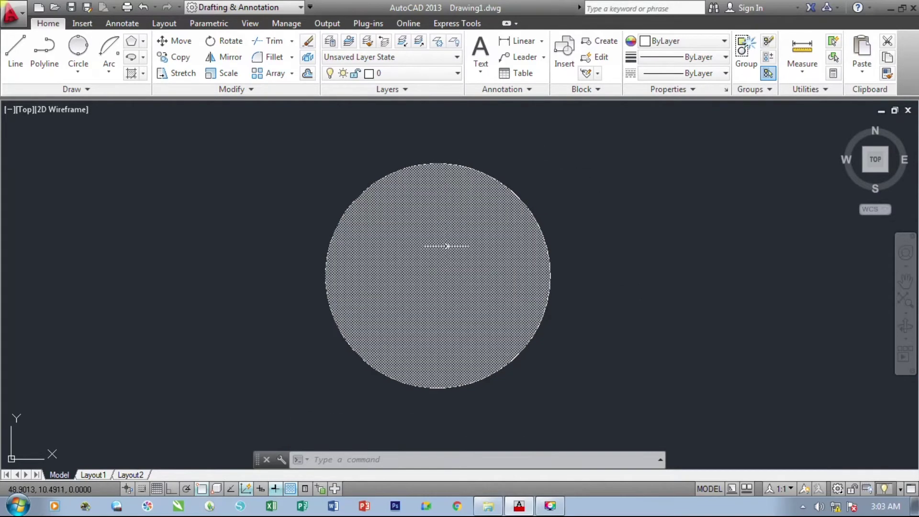
Step: Change the circle's hatch pattern to CROSS, close the hatch editing, and erase the hatch
{"action": "left_click", "coordinate": [446, 246]}
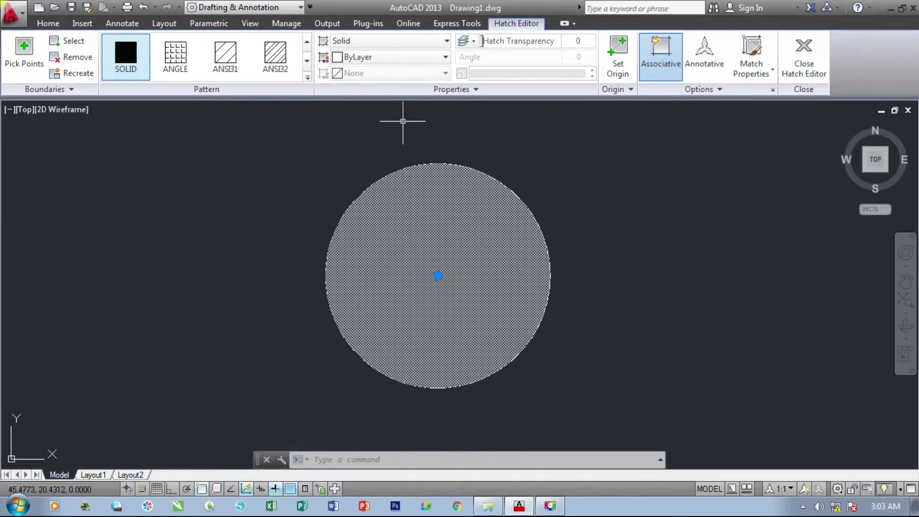
{"action": "left_click", "coordinate": [308, 78]}
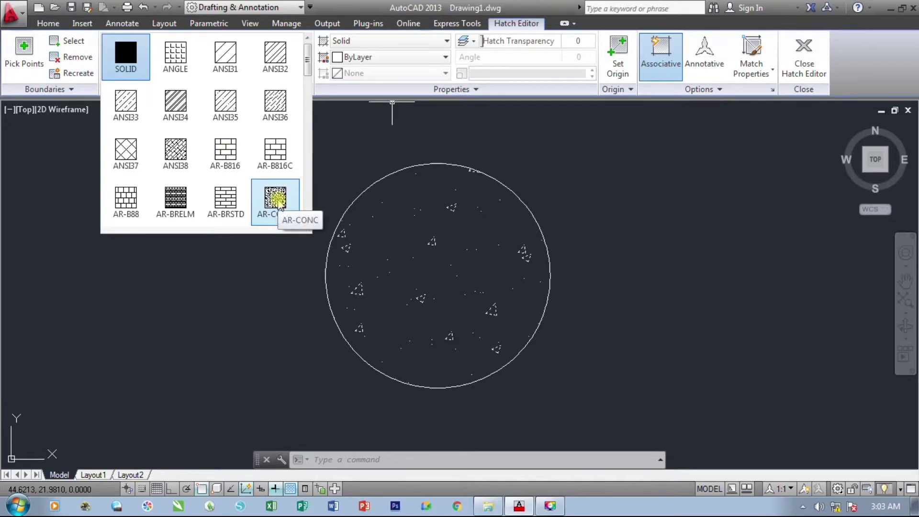
{"action": "scroll", "coordinate": [279, 204], "scroll_direction": "down", "scroll_amount": 5}
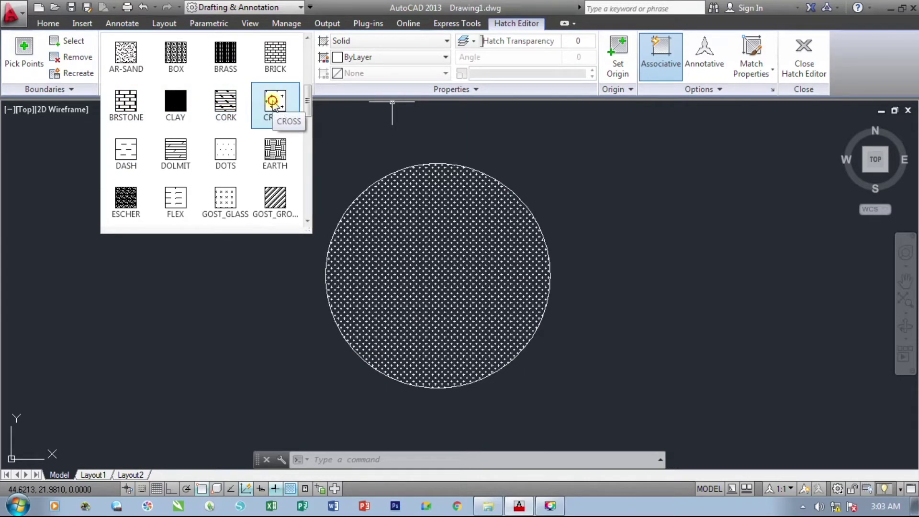
{"action": "left_click", "coordinate": [274, 102]}
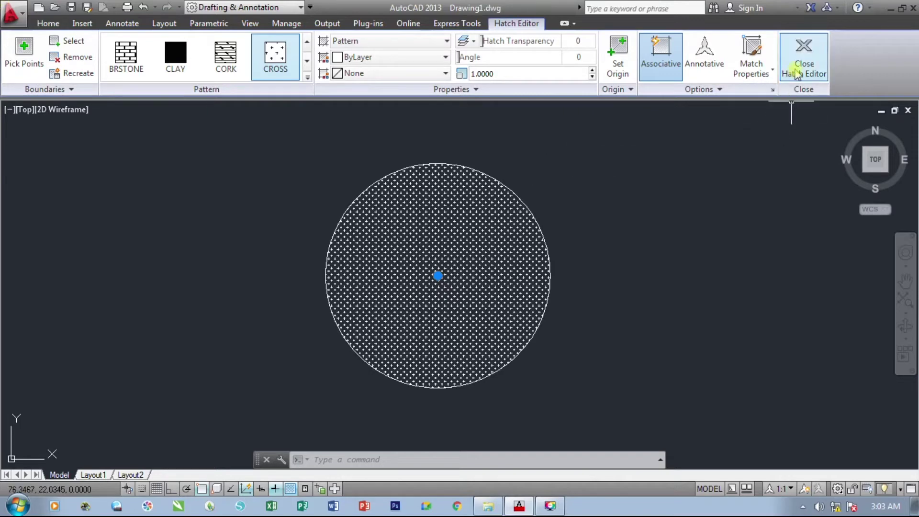
{"action": "left_click", "coordinate": [797, 76]}
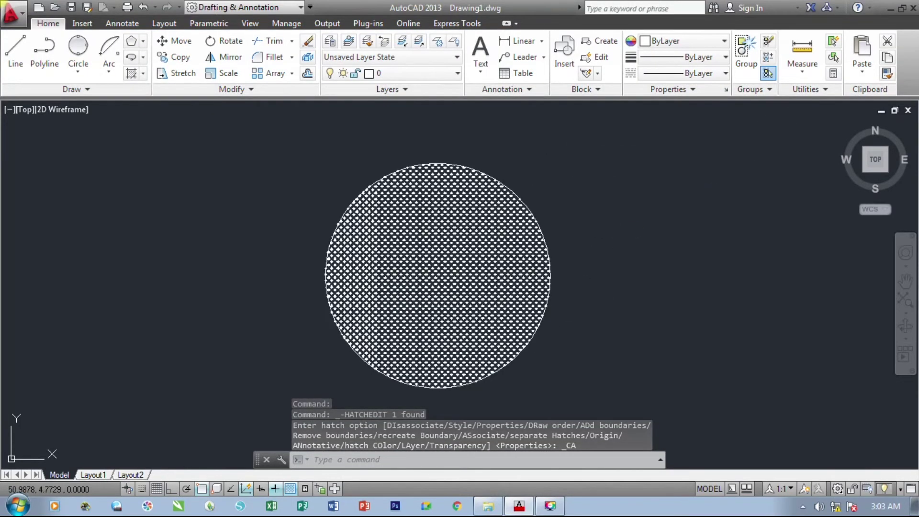
{"action": "left_click", "coordinate": [476, 266]}
{"action": "key", "text": "Delete"}
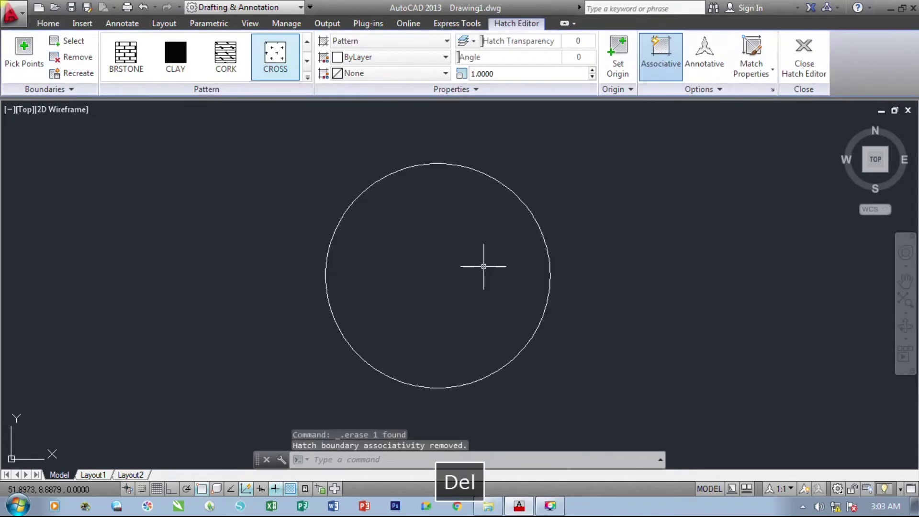
Step: Fill the circle with a GR_LINEAR gradient from Blue to Yellow
{"action": "left_click", "coordinate": [142, 74]}
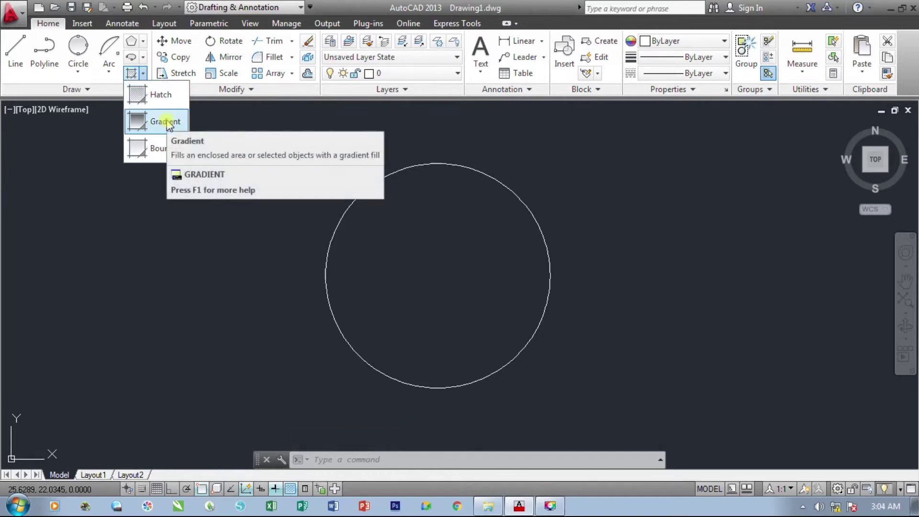
{"action": "left_click", "coordinate": [166, 122]}
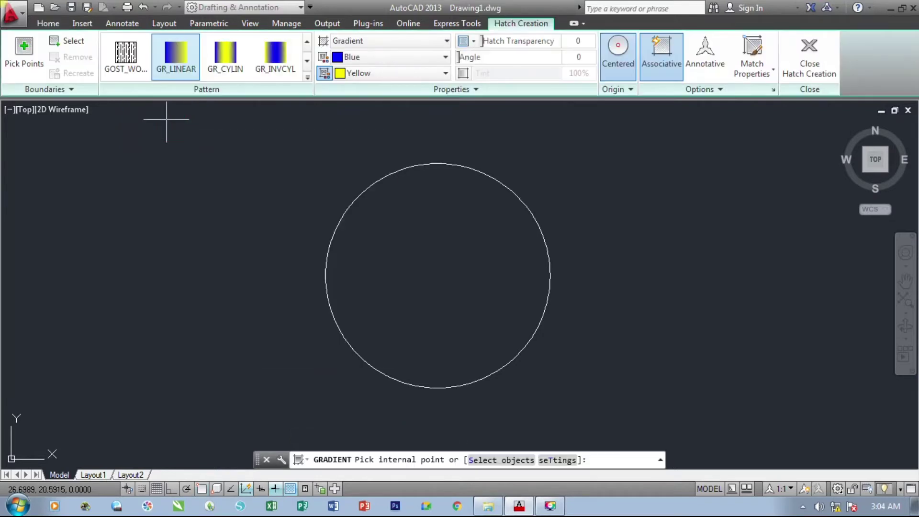
{"action": "left_click", "coordinate": [455, 257]}
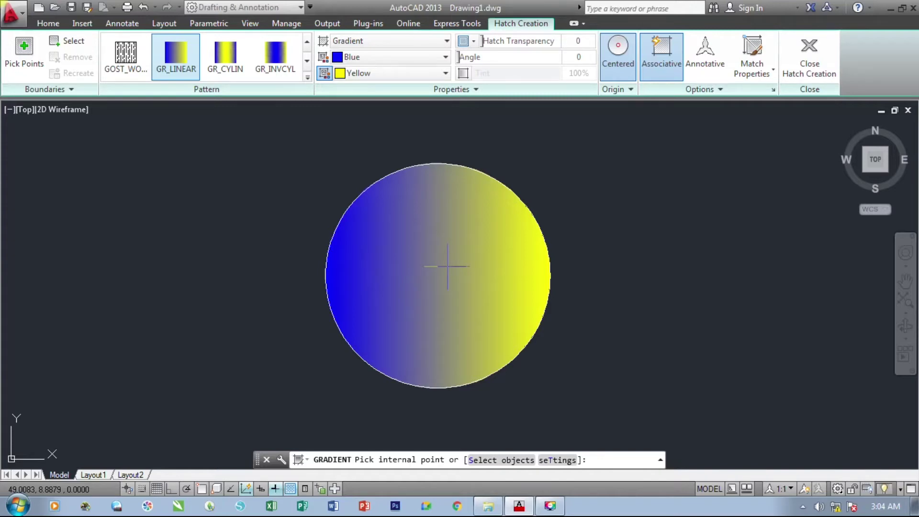
{"action": "left_click", "coordinate": [307, 78]}
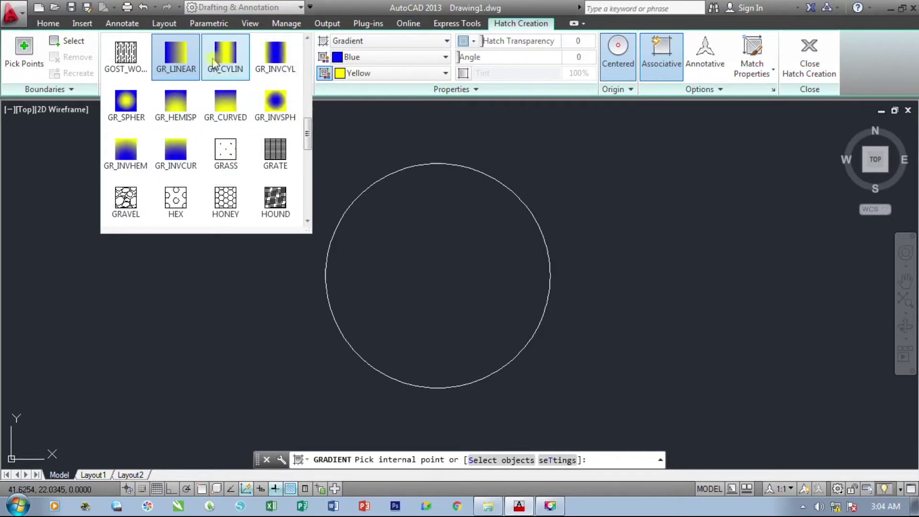
{"action": "left_click", "coordinate": [182, 57]}
{"action": "mouse_move", "coordinate": [440, 267]}
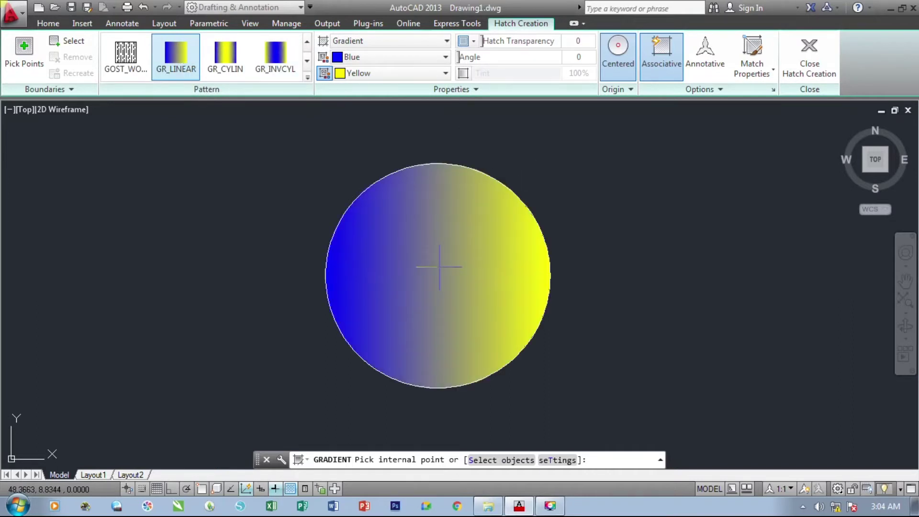
{"action": "left_click", "coordinate": [439, 267]}
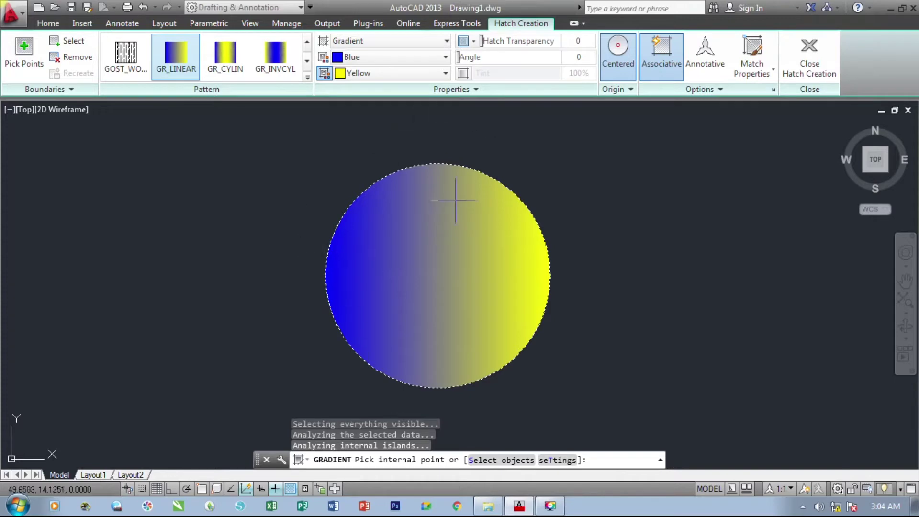
{"action": "key", "text": "space"}
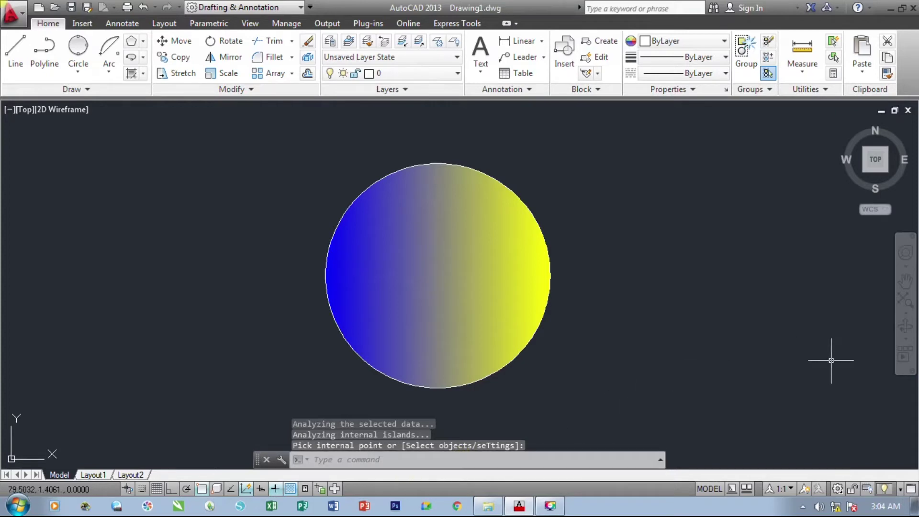
Step: Draw an 8-sided polygon, inscribed in circle, to the right of the gradient-filled circle, about the same size and with a level top edge
{"action": "left_click", "coordinate": [132, 41]}
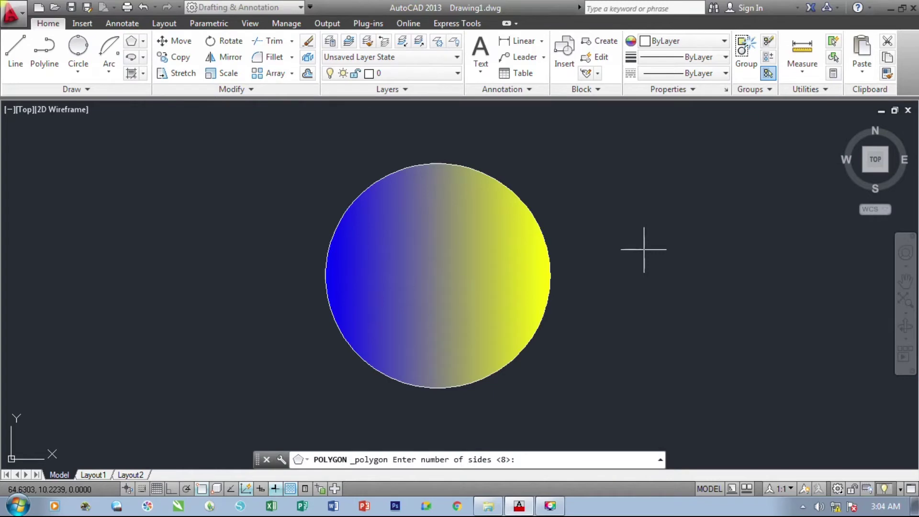
{"action": "left_click", "coordinate": [905, 280]}
{"action": "left_click_drag", "start_coordinate": [745, 339], "coordinate": [595, 340]}
{"action": "key", "text": "space"}
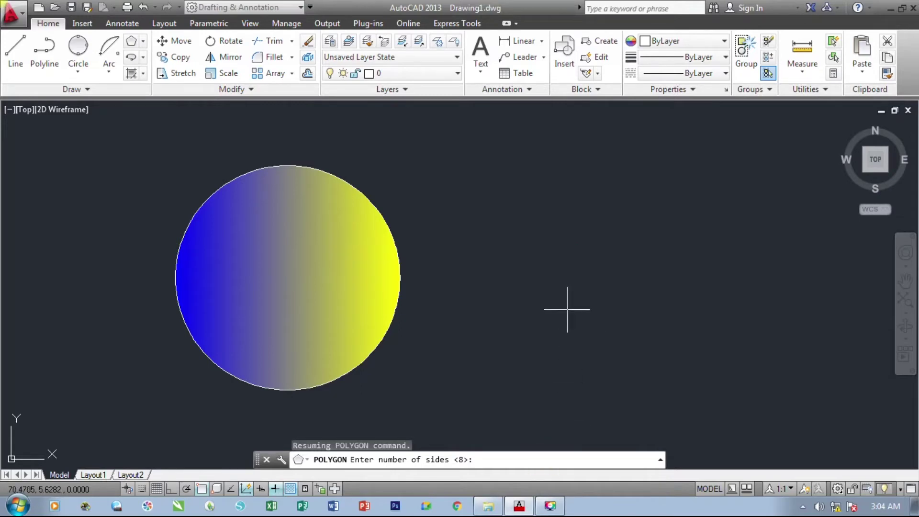
{"action": "type", "text": "8"}
{"action": "key", "text": "space"}
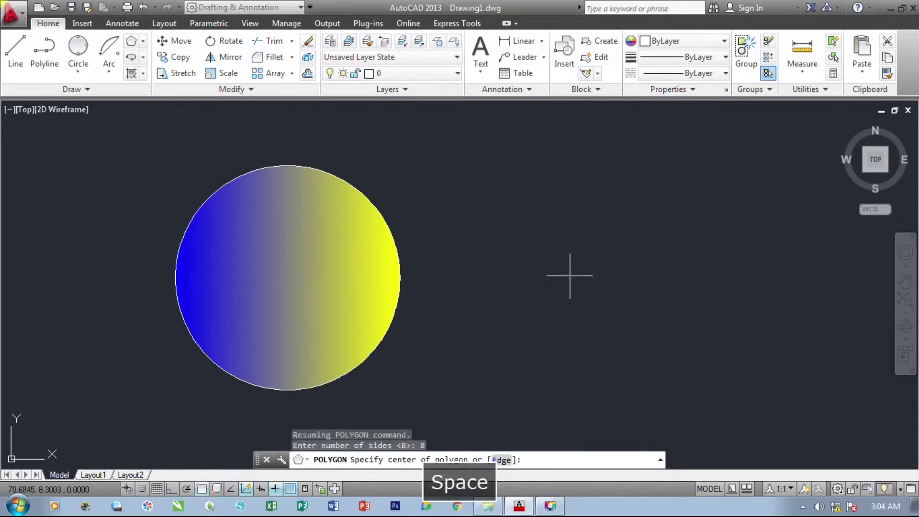
{"action": "left_click", "coordinate": [561, 264]}
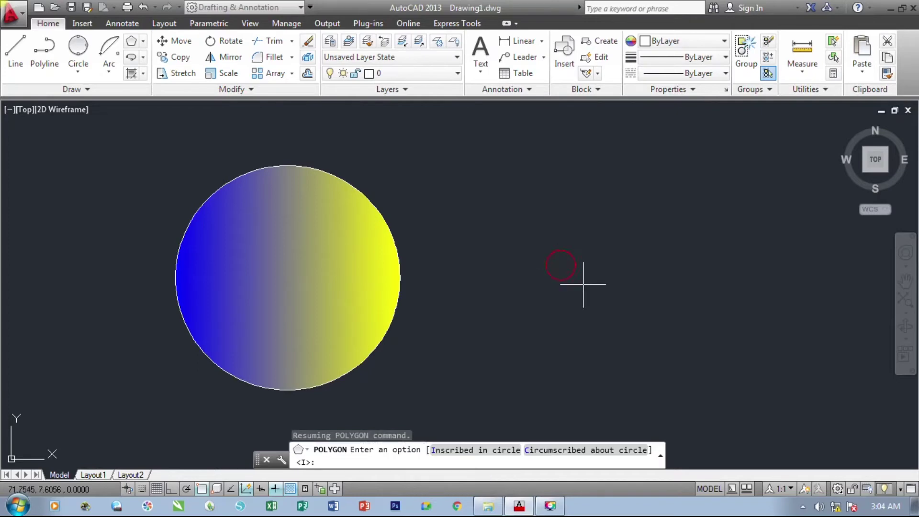
{"action": "left_click", "coordinate": [493, 450]}
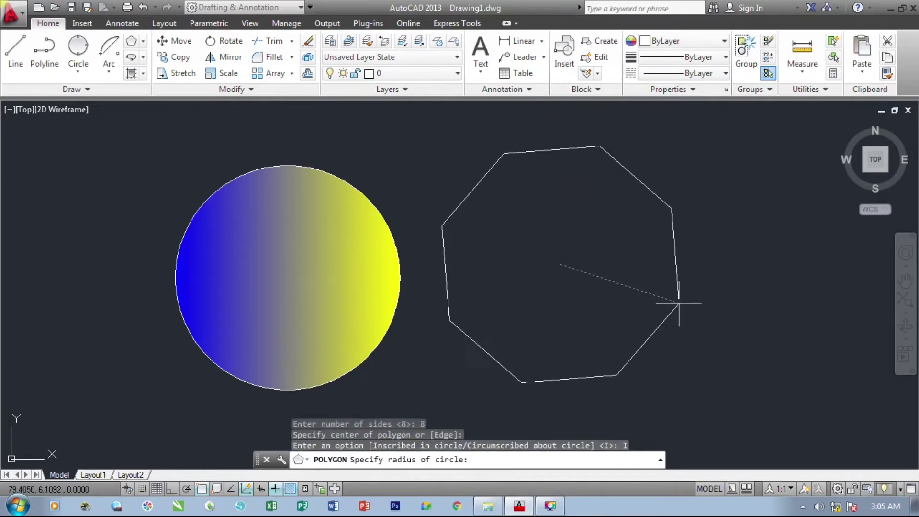
{"action": "key", "text": "F8"}
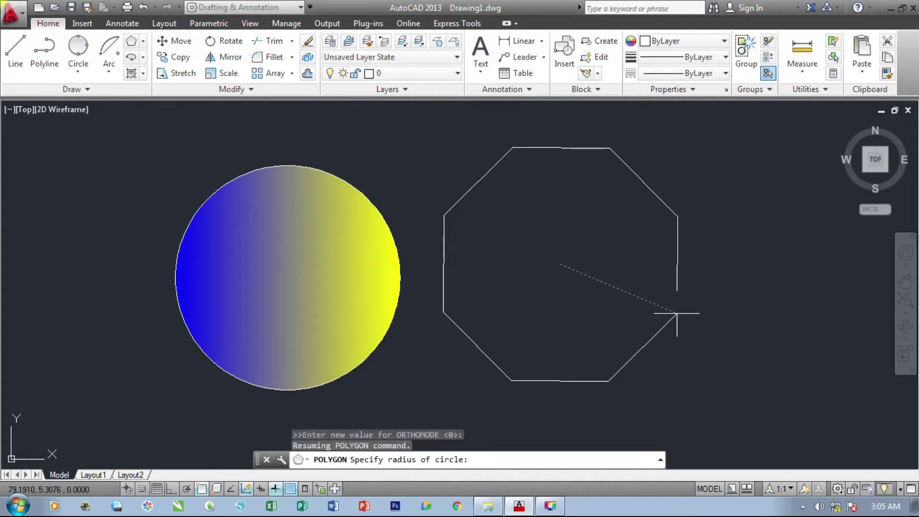
{"action": "left_click", "coordinate": [678, 313]}
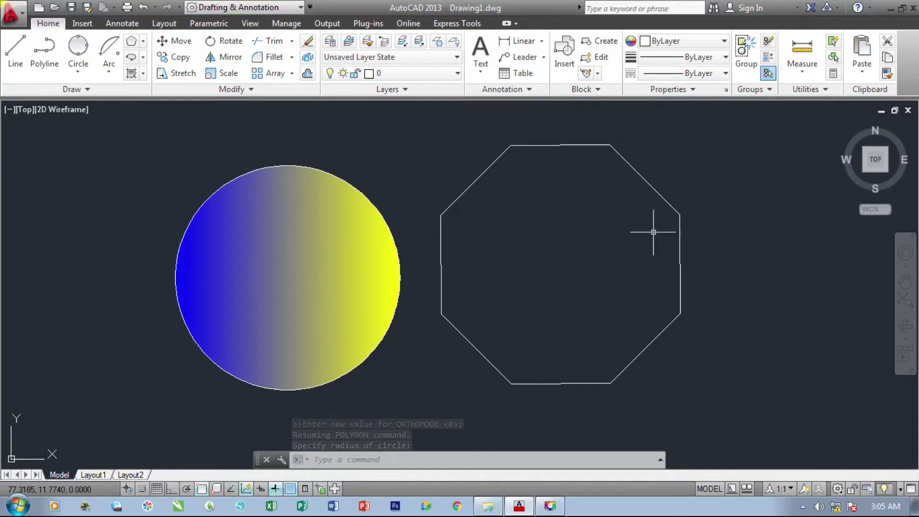
Step: Fill the octagon with a GR_CYLIN gradient from Blue to Yellow and finish the command
{"action": "left_click", "coordinate": [133, 74]}
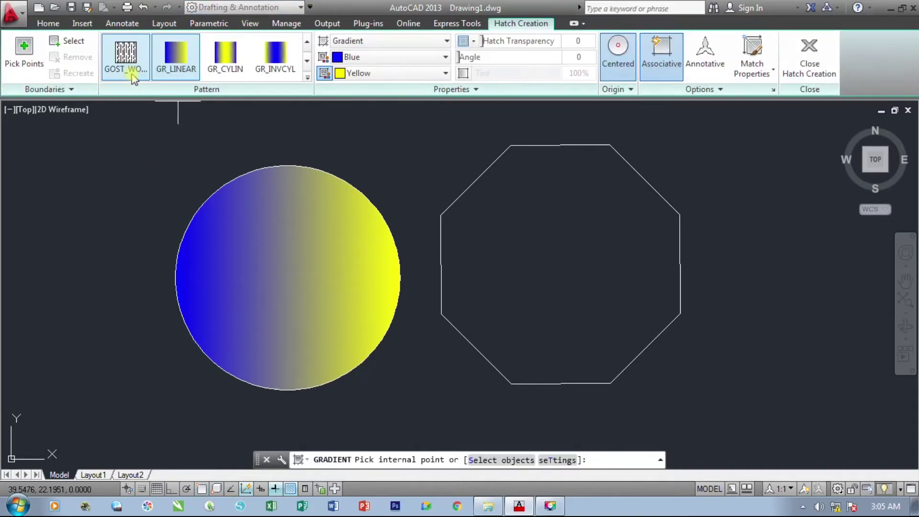
{"action": "left_click", "coordinate": [570, 264]}
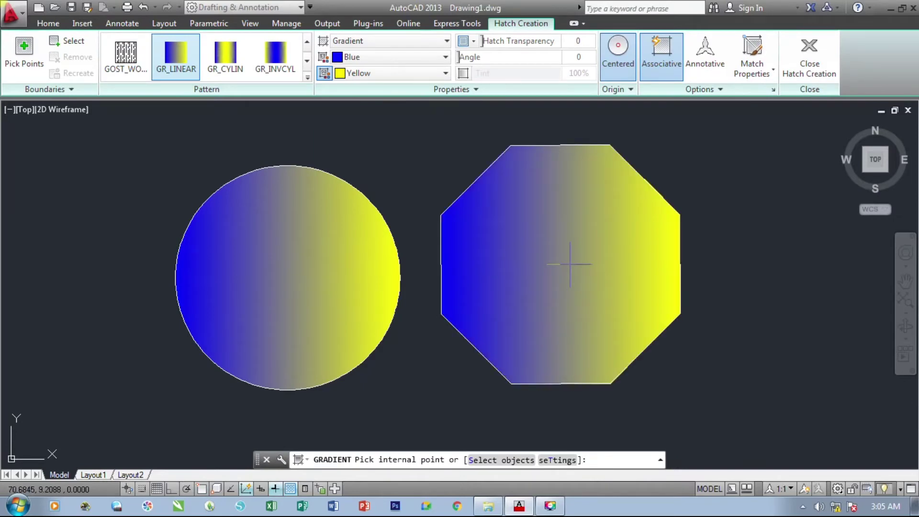
{"action": "left_click", "coordinate": [234, 59]}
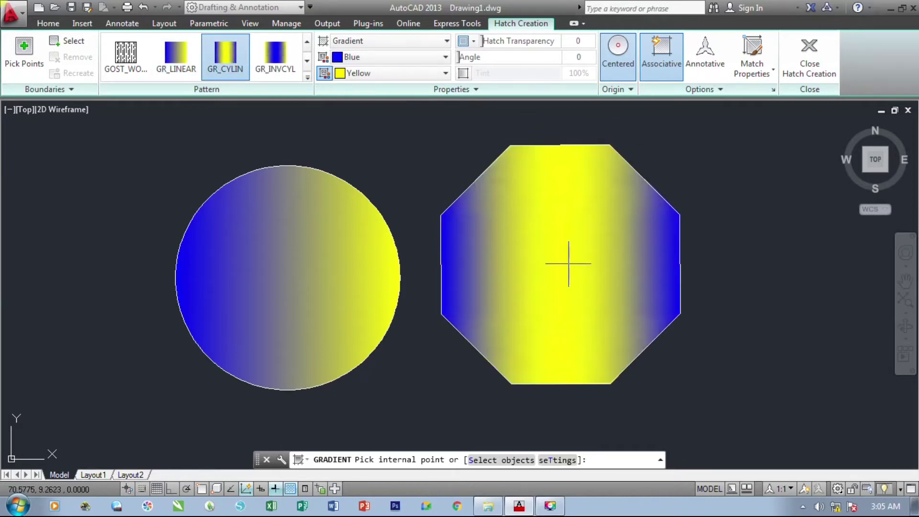
{"action": "left_click", "coordinate": [565, 261]}
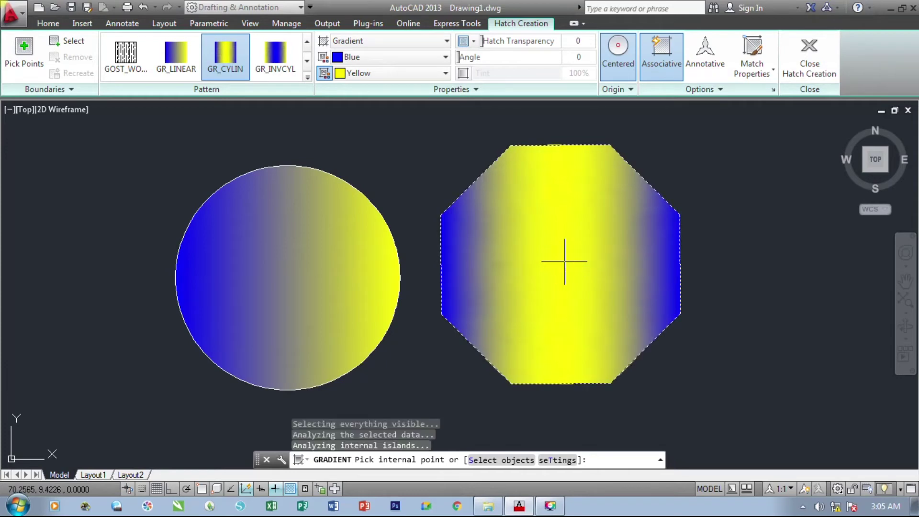
{"action": "key", "text": "space"}
{"action": "left_click", "coordinate": [735, 289]}
{"action": "key", "text": "Escape"}
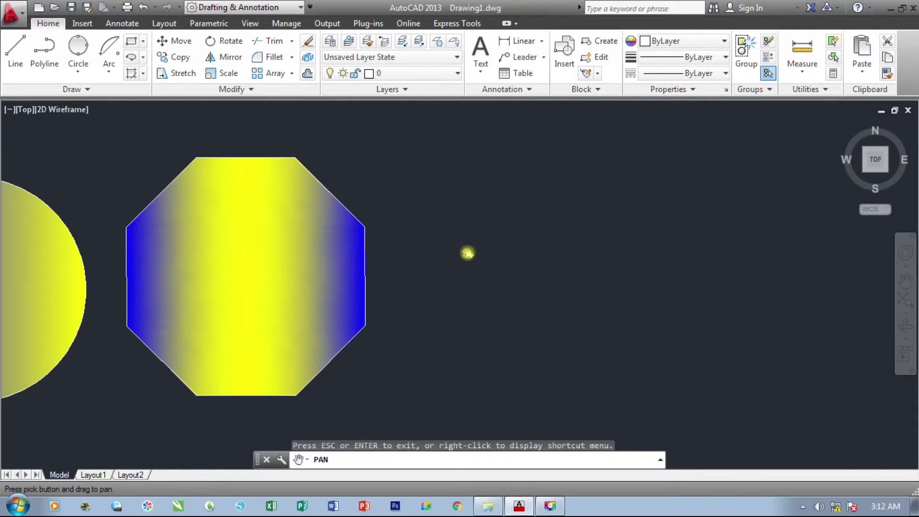
Step: Draw a rectangle to the right of the octagon, slightly wider and nearly as tall as the octagon
{"action": "left_click_drag", "start_coordinate": [467, 253], "coordinate": [453, 250]}
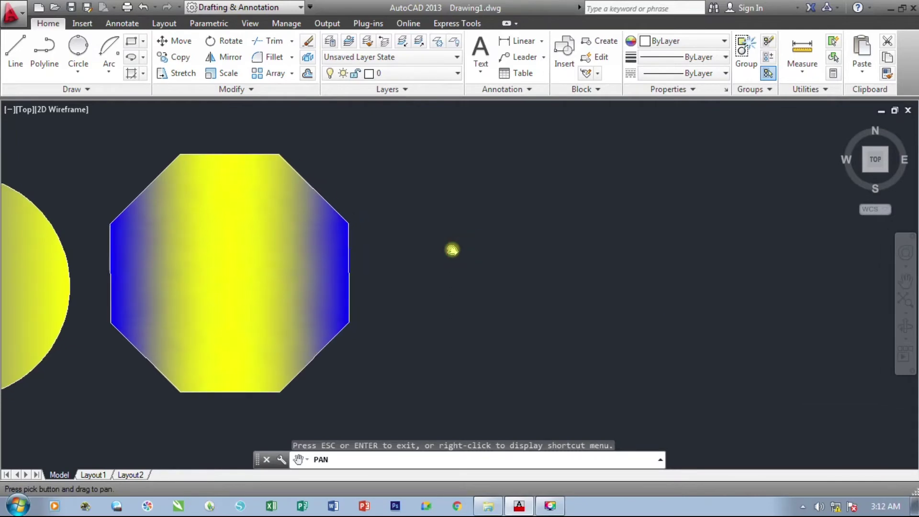
{"action": "left_click", "coordinate": [144, 74]}
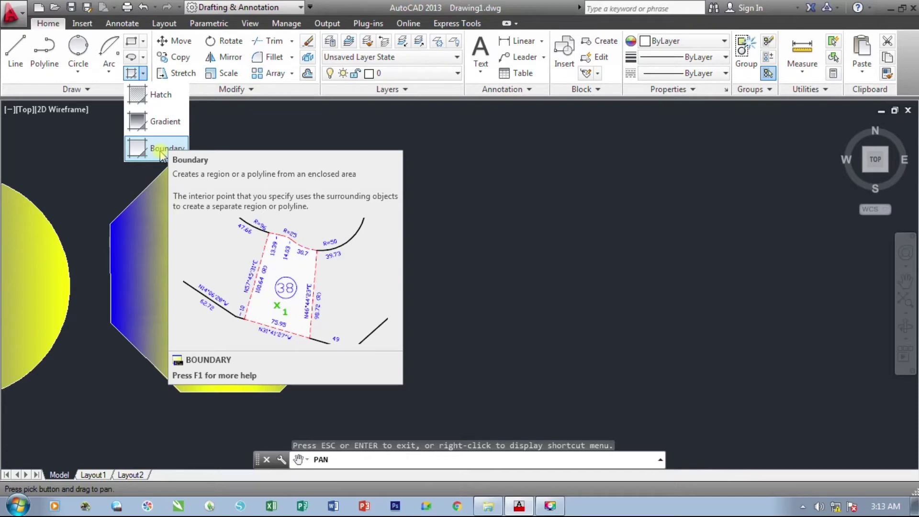
{"action": "left_click", "coordinate": [132, 42]}
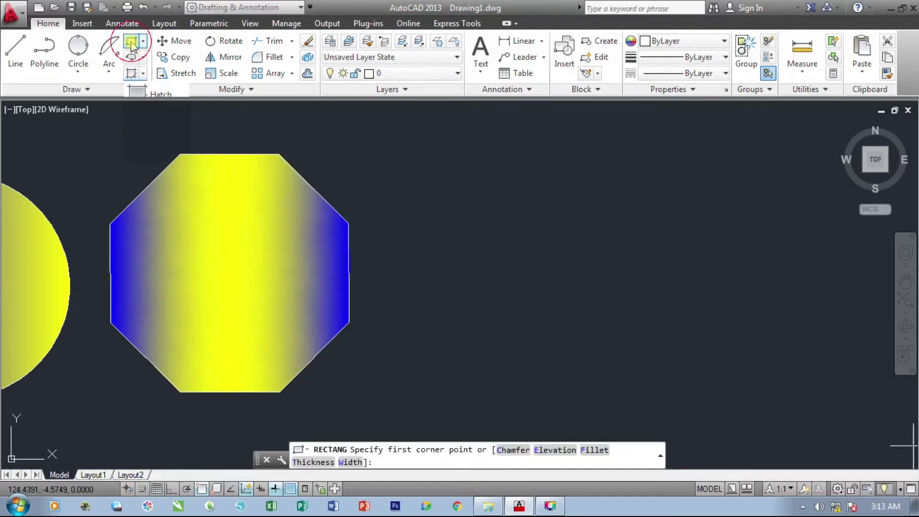
{"action": "left_click", "coordinate": [418, 158]}
{"action": "left_click", "coordinate": [693, 381]}
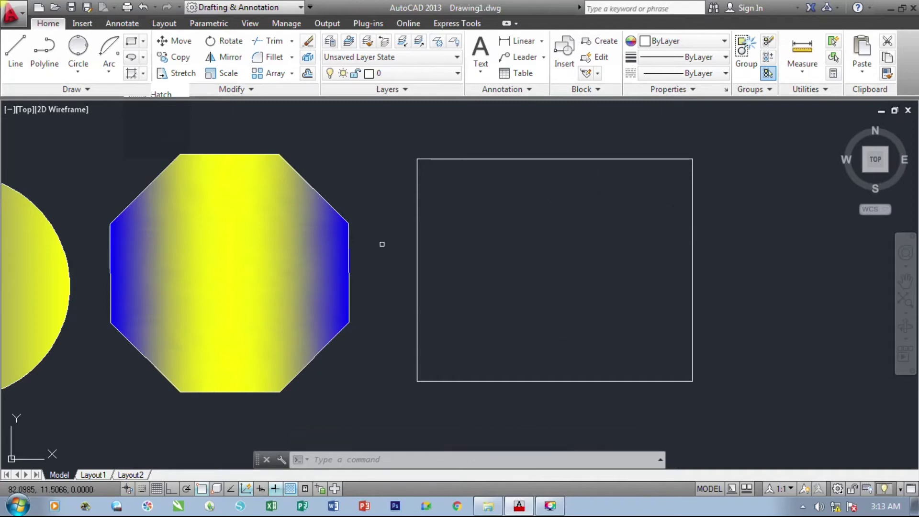
Step: Draw a five-segment zigzag line inside the rectangle, from its lower-left corner to its upper-right corner
{"action": "left_click", "coordinate": [15, 51]}
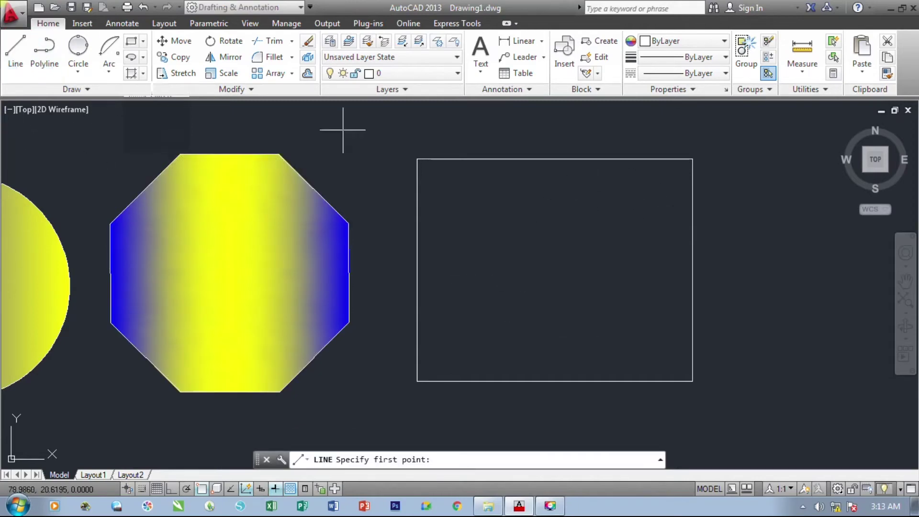
{"action": "left_click", "coordinate": [417, 382]}
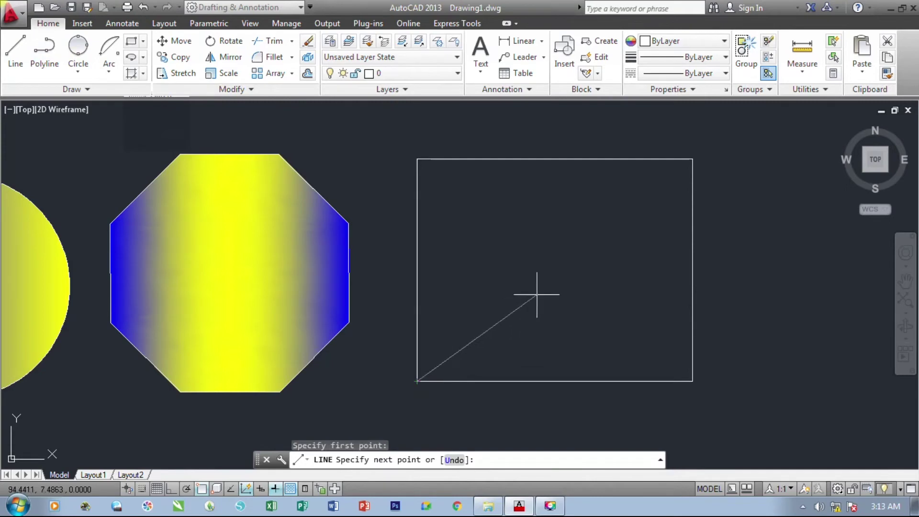
{"action": "left_click", "coordinate": [649, 337]}
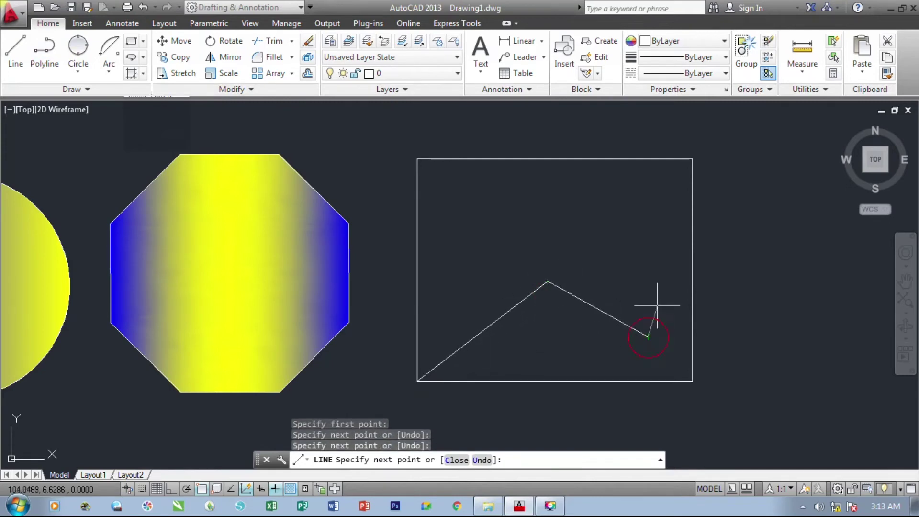
{"action": "left_click", "coordinate": [649, 223]}
{"action": "left_click", "coordinate": [613, 181]}
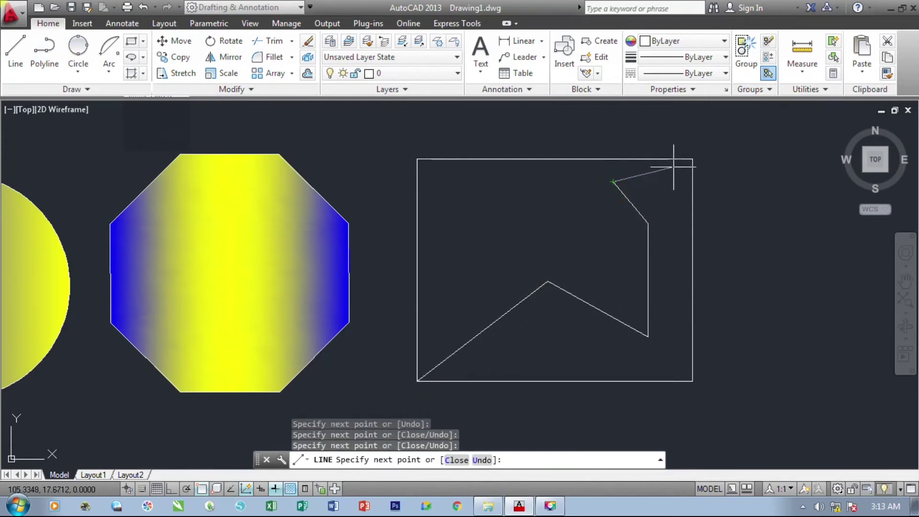
{"action": "left_click", "coordinate": [693, 158]}
{"action": "key", "text": "Escape"}
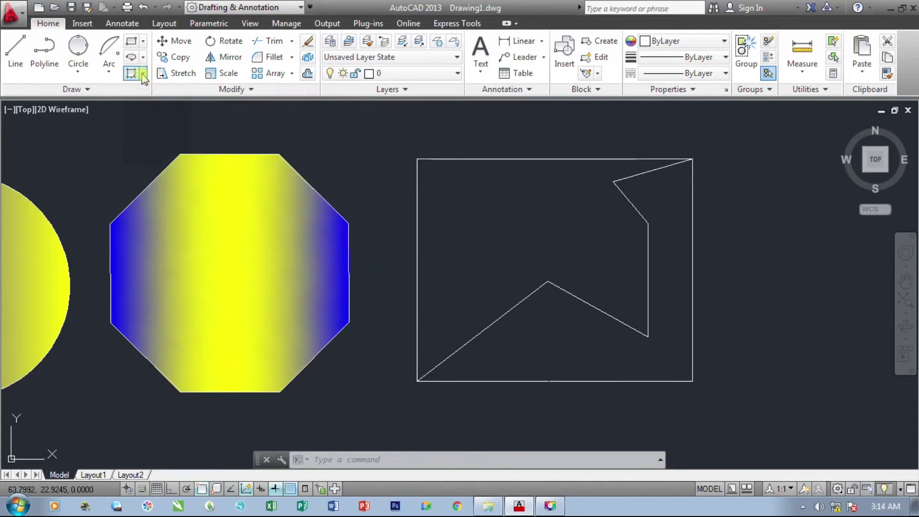
Step: Create a polyline boundary from the enclosed area below and to the right of the zigzag line in the rectangle
{"action": "left_click", "coordinate": [143, 74]}
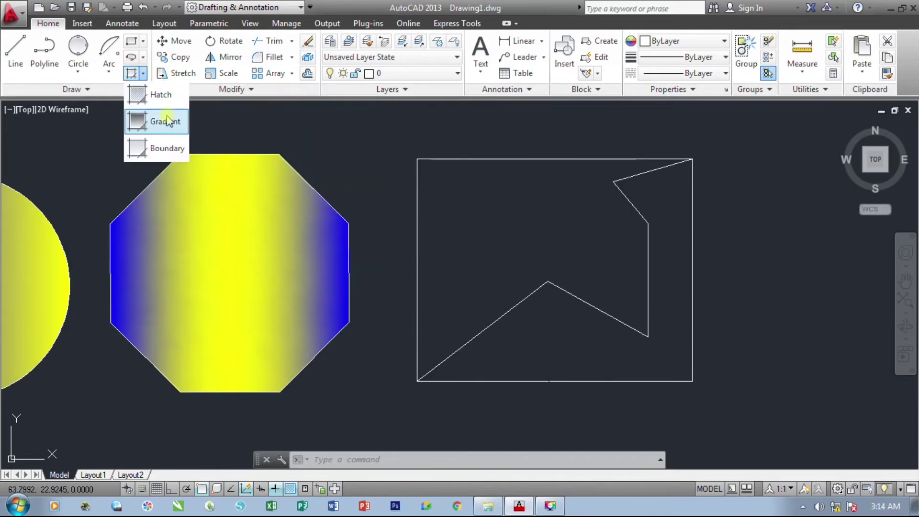
{"action": "left_click", "coordinate": [168, 149]}
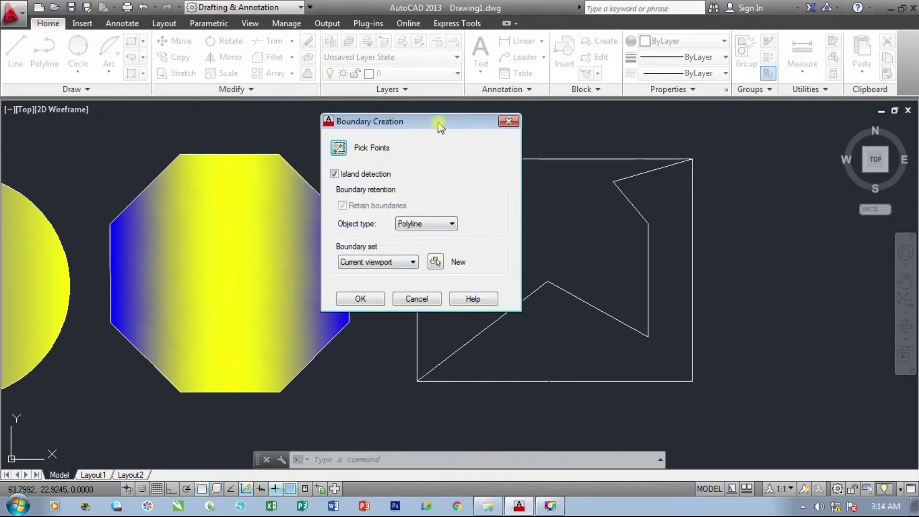
{"action": "left_click_drag", "start_coordinate": [438, 123], "coordinate": [463, 63]}
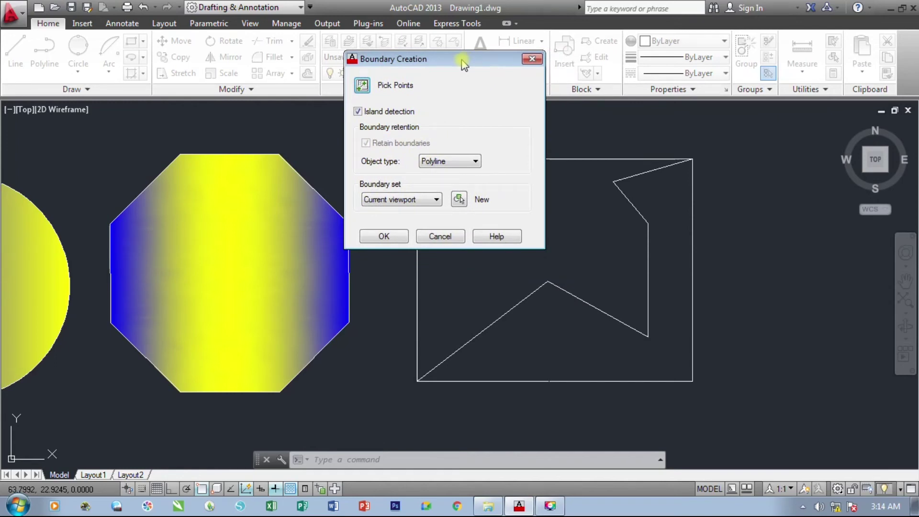
{"action": "left_click", "coordinate": [362, 86]}
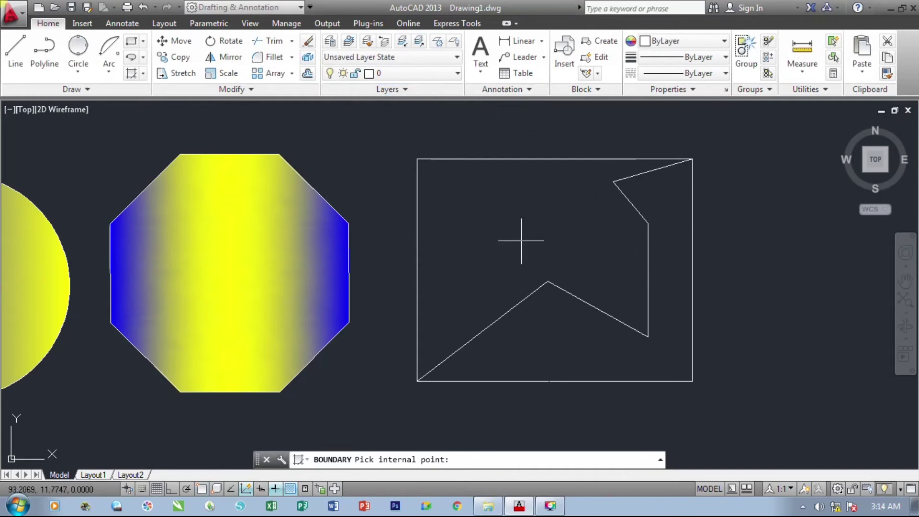
{"action": "left_click", "coordinate": [633, 358]}
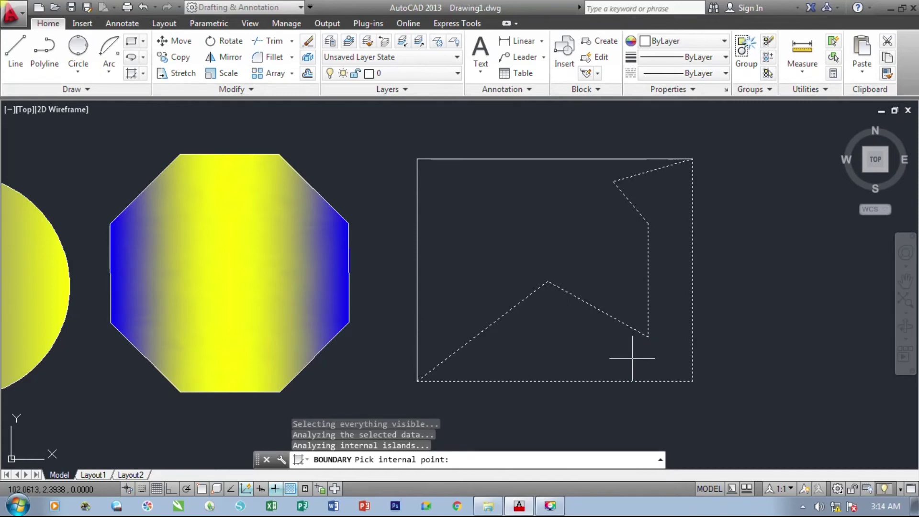
{"action": "key", "text": "Return"}
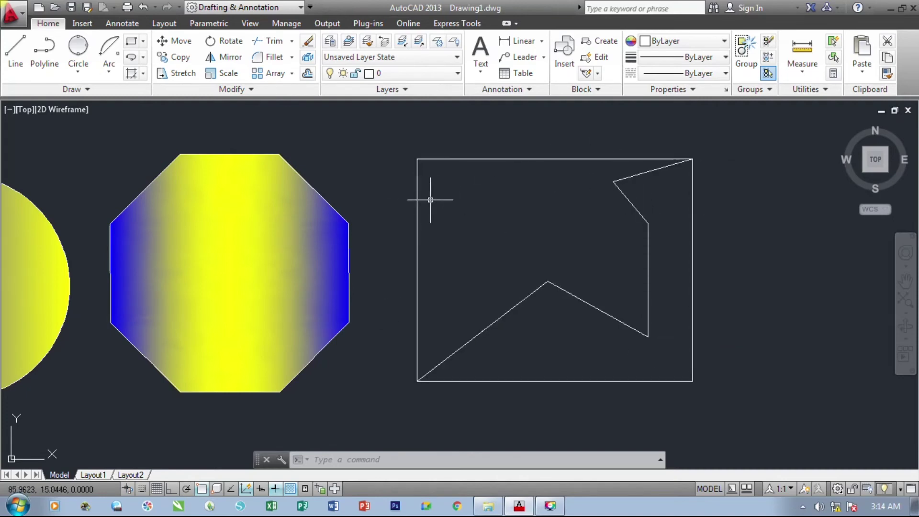
Step: Move the boundary polyline down and to the right, out of the rectangle, and undo the move
{"action": "left_click", "coordinate": [648, 243]}
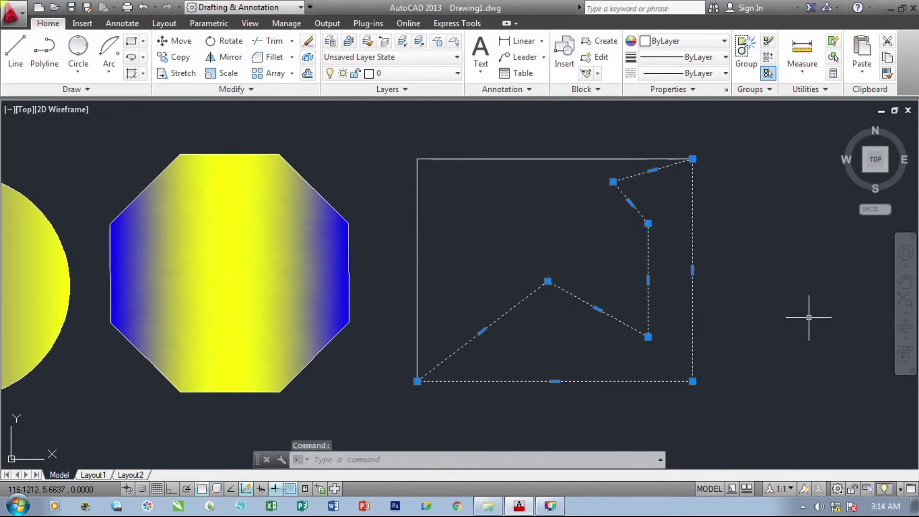
{"action": "type", "text": "m"}
{"action": "key", "text": "space"}
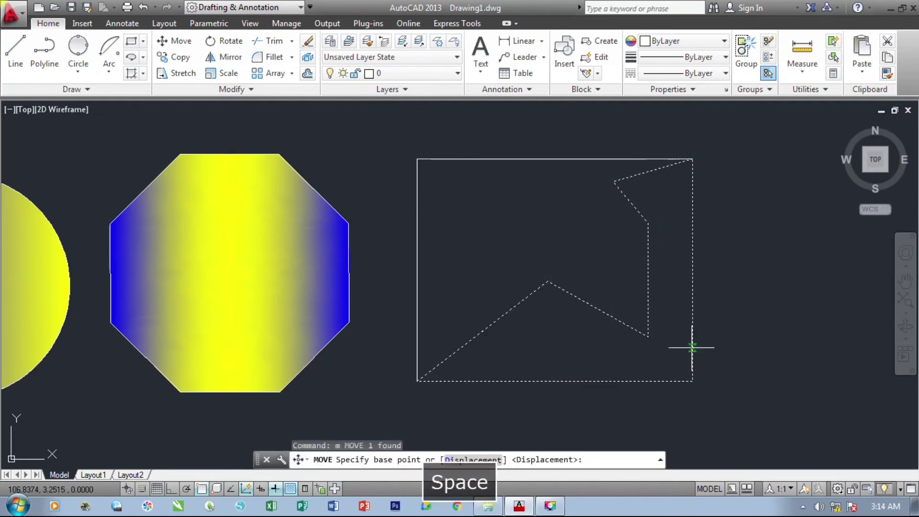
{"action": "left_click", "coordinate": [600, 357]}
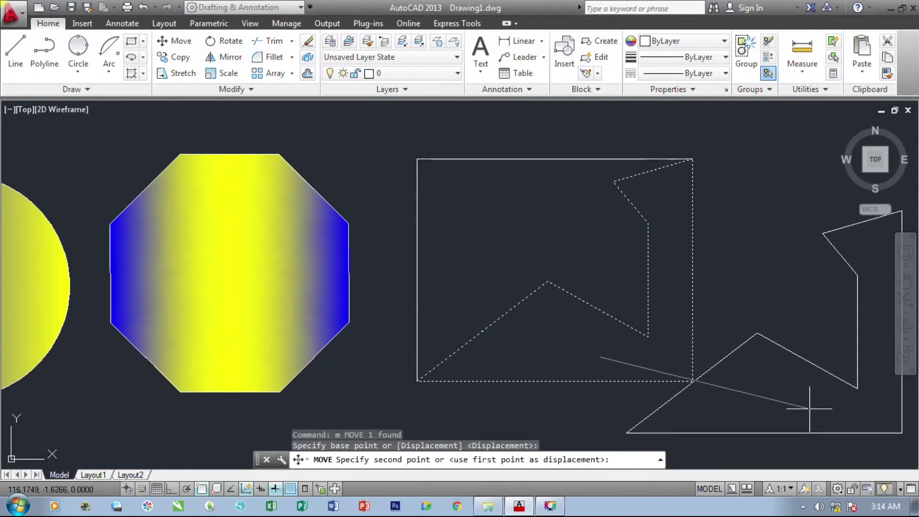
{"action": "left_click", "coordinate": [809, 408]}
{"action": "scroll", "coordinate": [462, 259], "scroll_direction": "down", "scroll_amount": 2}
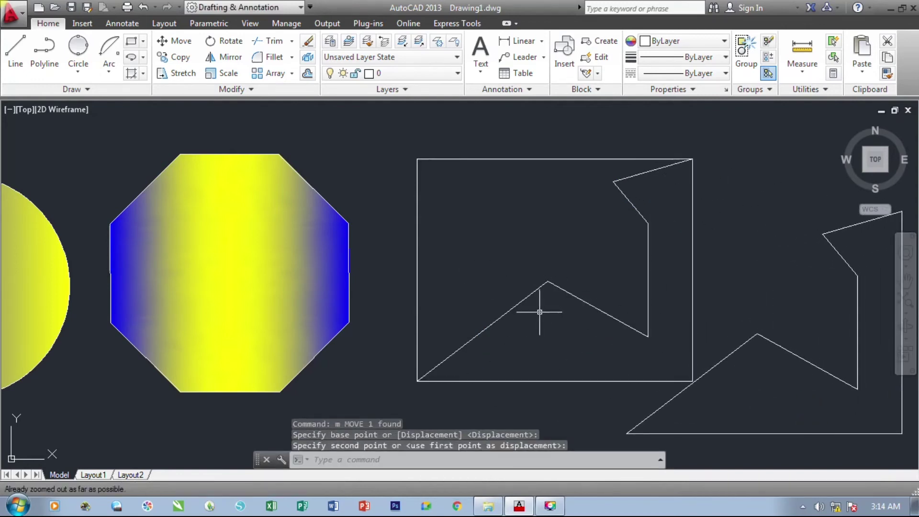
{"action": "key", "text": "ctrl+z"}
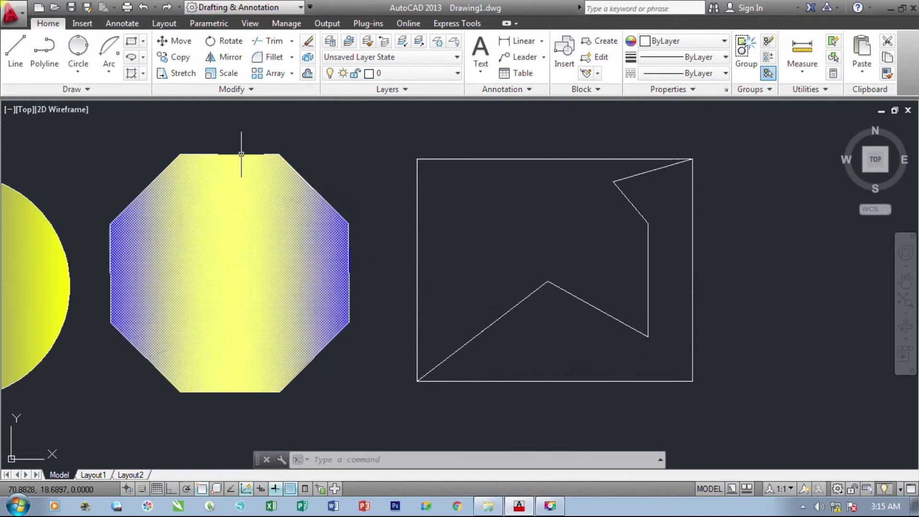
Step: Hatch the rectangle's area above the zigzag line with the AR-B816 pattern and end the command
{"action": "left_click", "coordinate": [143, 74]}
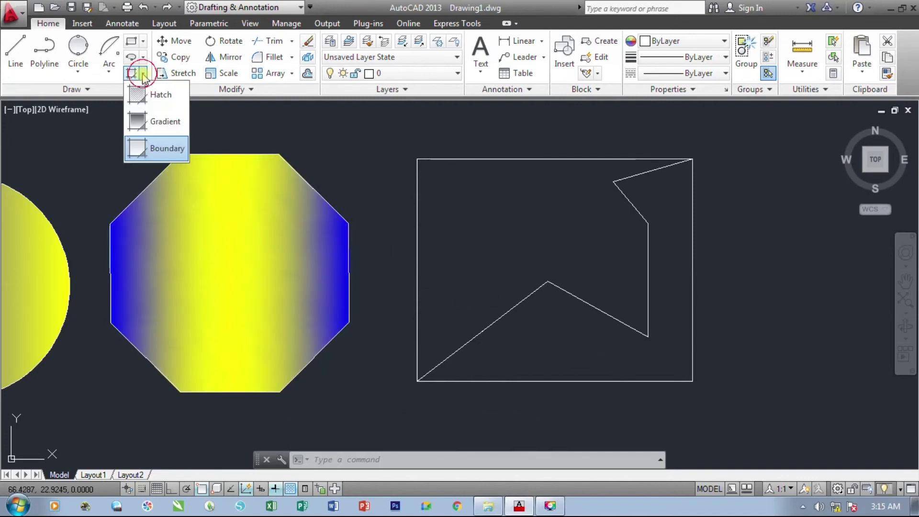
{"action": "left_click", "coordinate": [164, 95]}
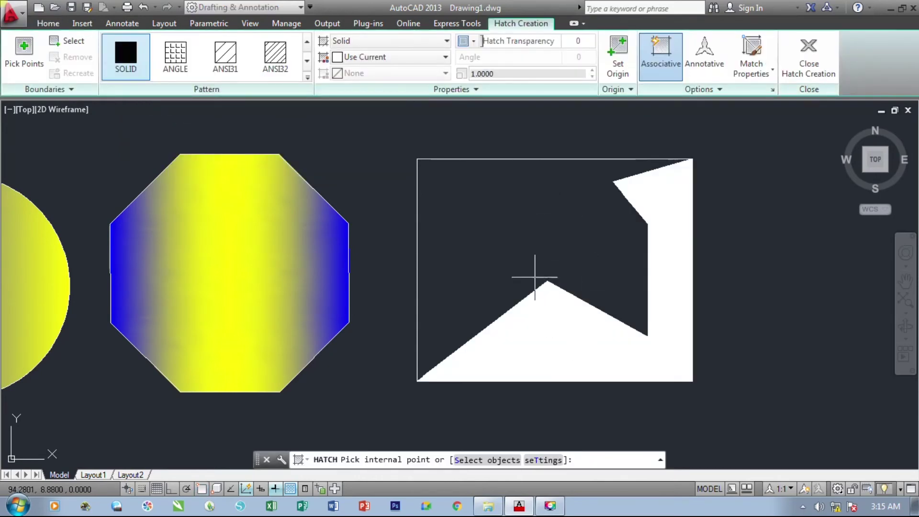
{"action": "left_click", "coordinate": [307, 77]}
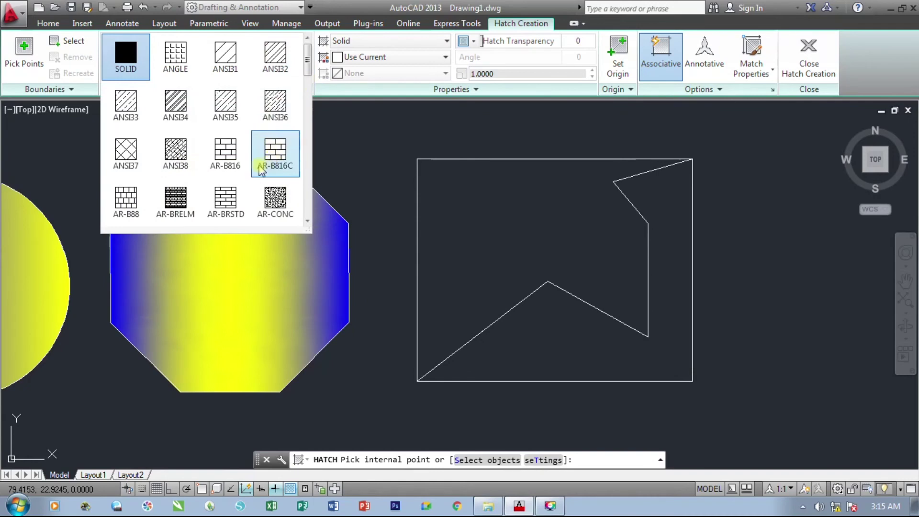
{"action": "left_click", "coordinate": [227, 150]}
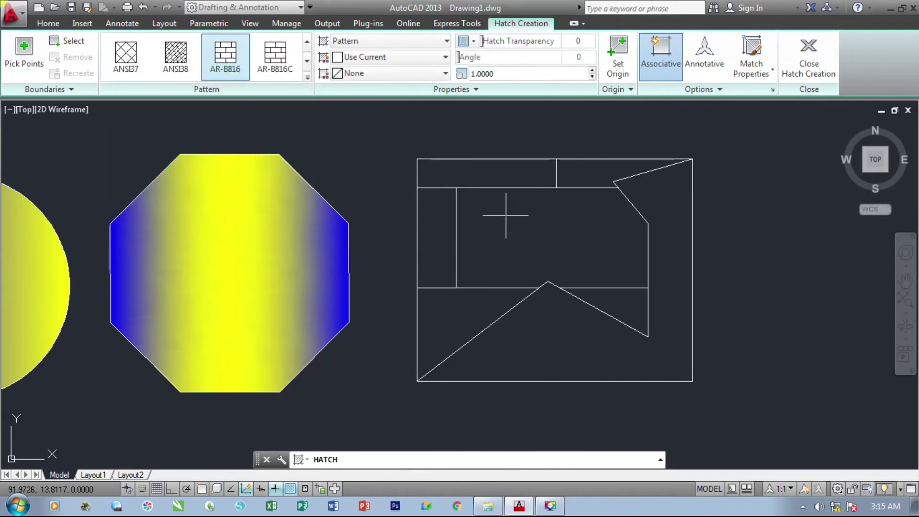
{"action": "left_click", "coordinate": [560, 242]}
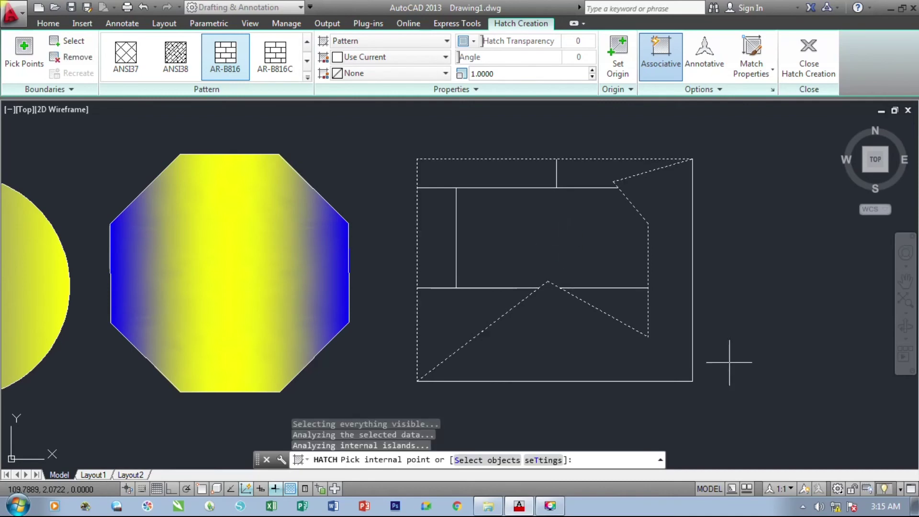
{"action": "key", "text": "Escape"}
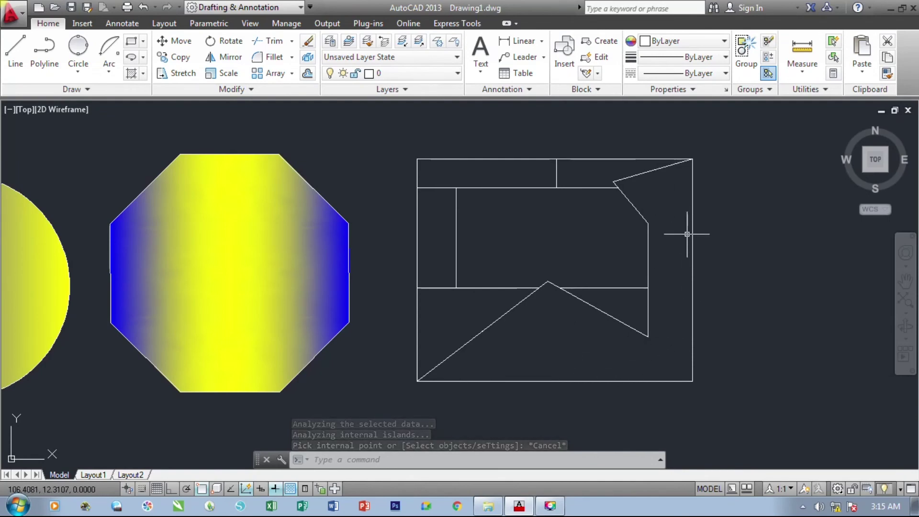
Step: Fill the rectangle's area below the zigzag line with a GR_INVCYL gradient from Blue to Yellow
{"action": "left_click", "coordinate": [143, 73]}
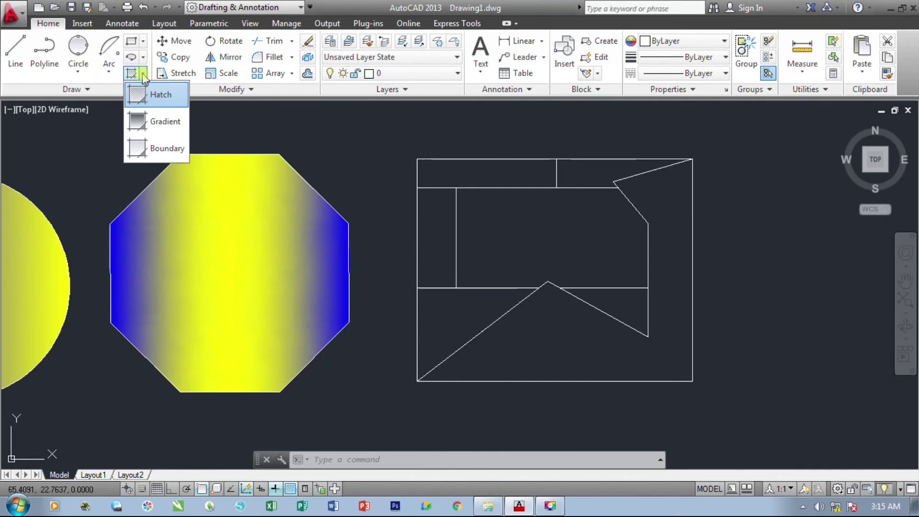
{"action": "left_click", "coordinate": [167, 122]}
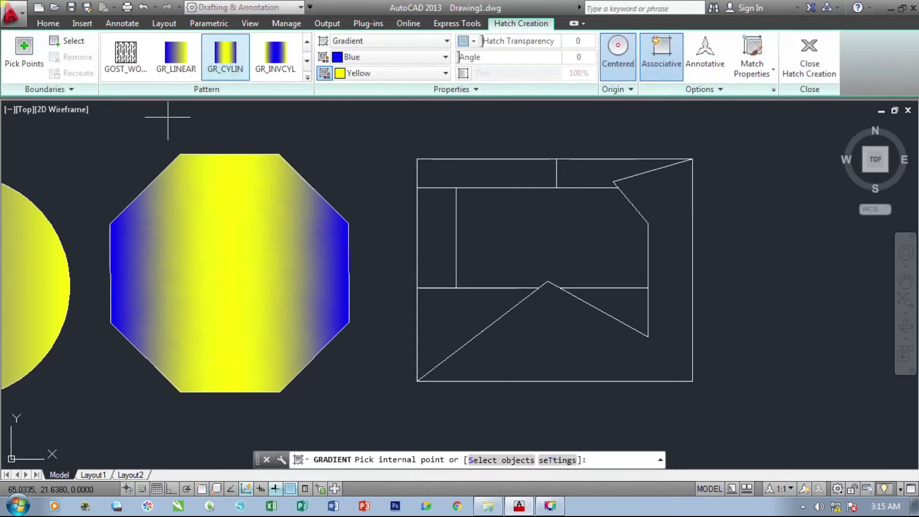
{"action": "left_click", "coordinate": [275, 56]}
{"action": "left_click", "coordinate": [596, 342]}
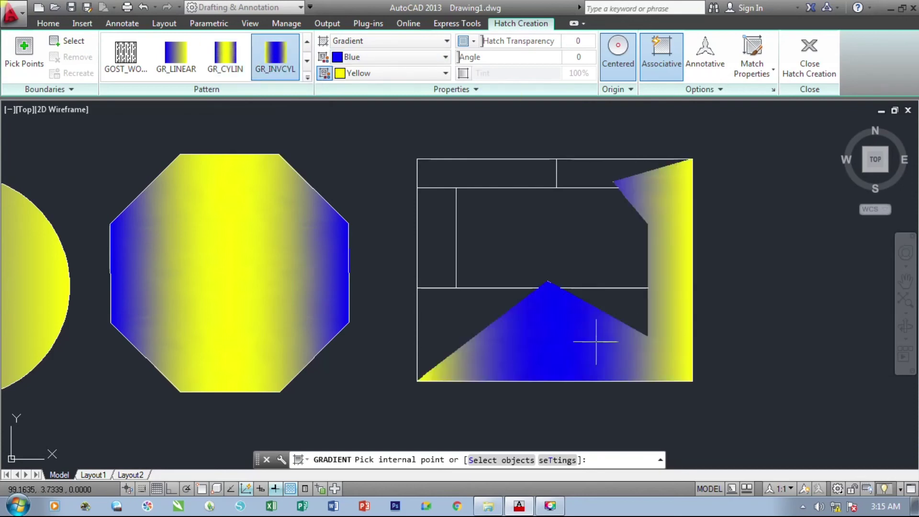
{"action": "left_click", "coordinate": [597, 342]}
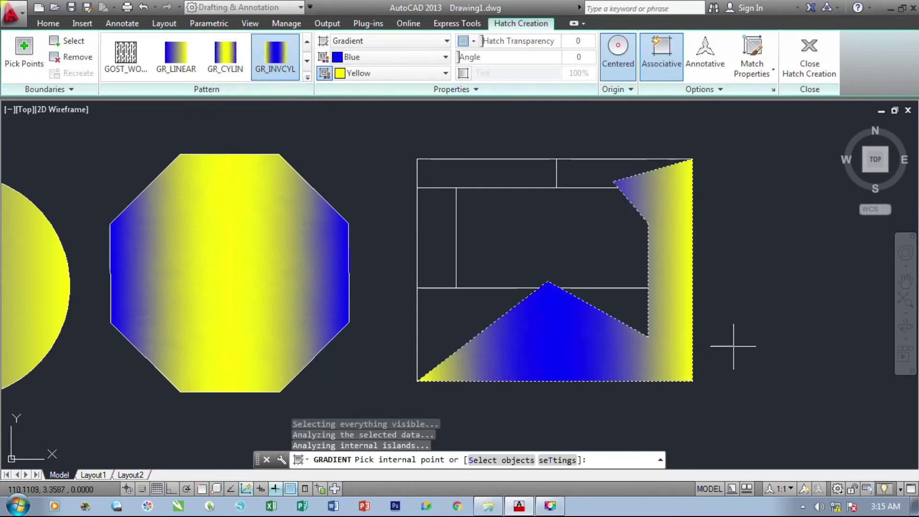
{"action": "key", "text": "space"}
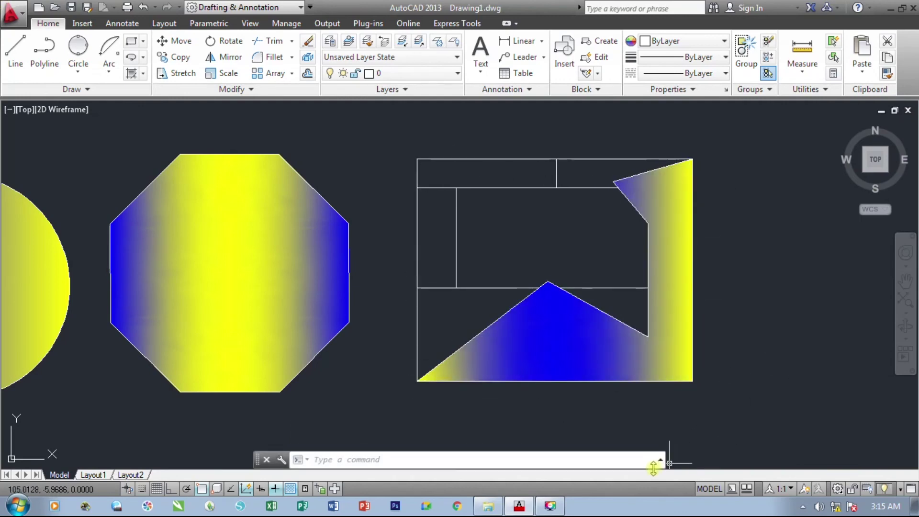
{"action": "left_click", "coordinate": [905, 282]}
{"action": "mouse_move", "coordinate": [386, 291]}
{"action": "left_mouse_down"}
{"action": "mouse_move", "coordinate": [544, 318]}
{"action": "mouse_move", "coordinate": [535, 301]}
{"action": "mouse_move", "coordinate": [551, 293]}
{"action": "left_mouse_up"}
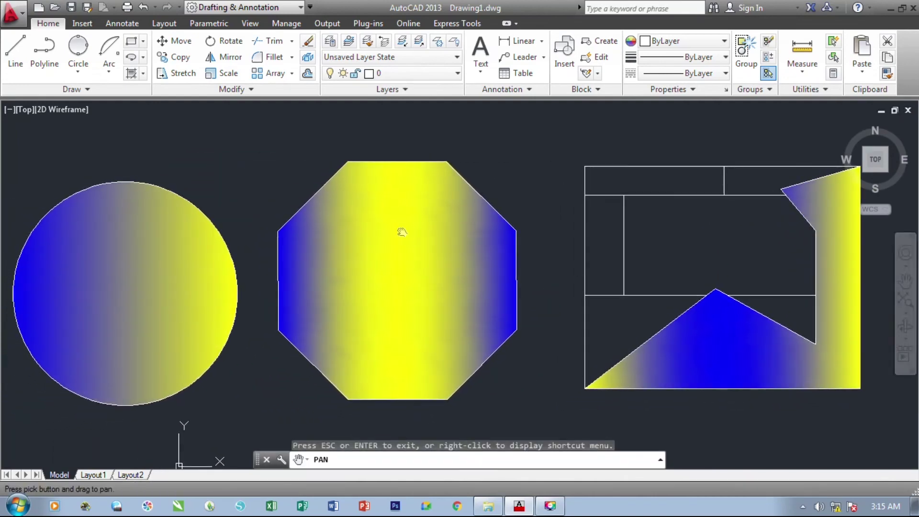
{"action": "left_click", "coordinate": [143, 73]}
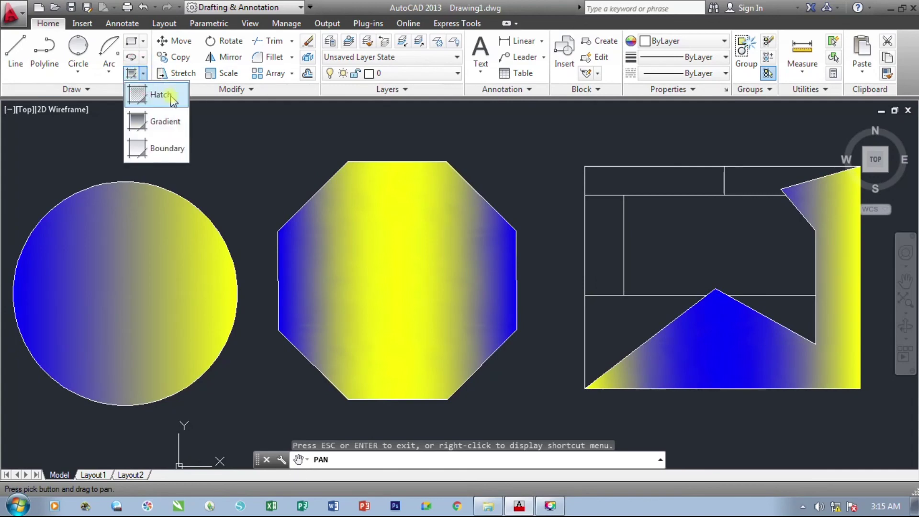